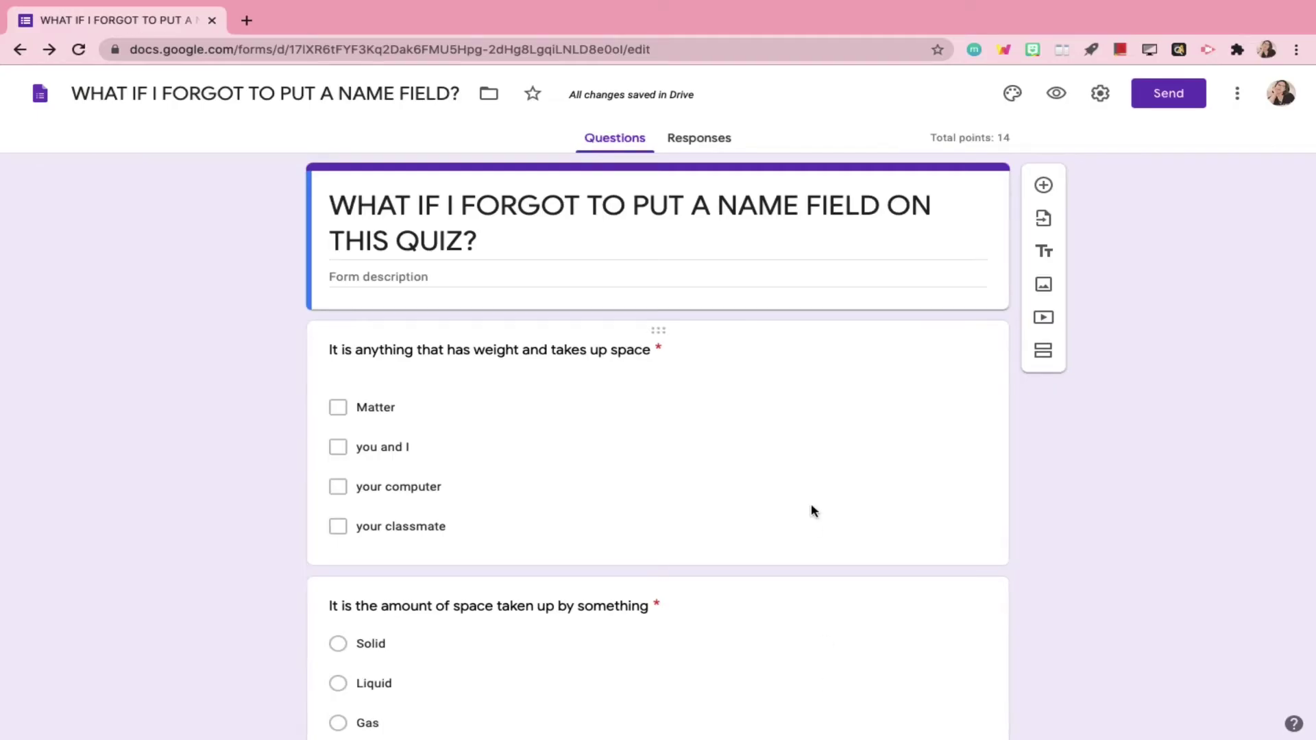
Review the quiz questions in the editor, briefly opening the first Matter question
scroll(811, 511, "down", 3)
scroll(811, 511, "up", 3)
scroll(557, 470, "down", 3)
left_click(329, 318)
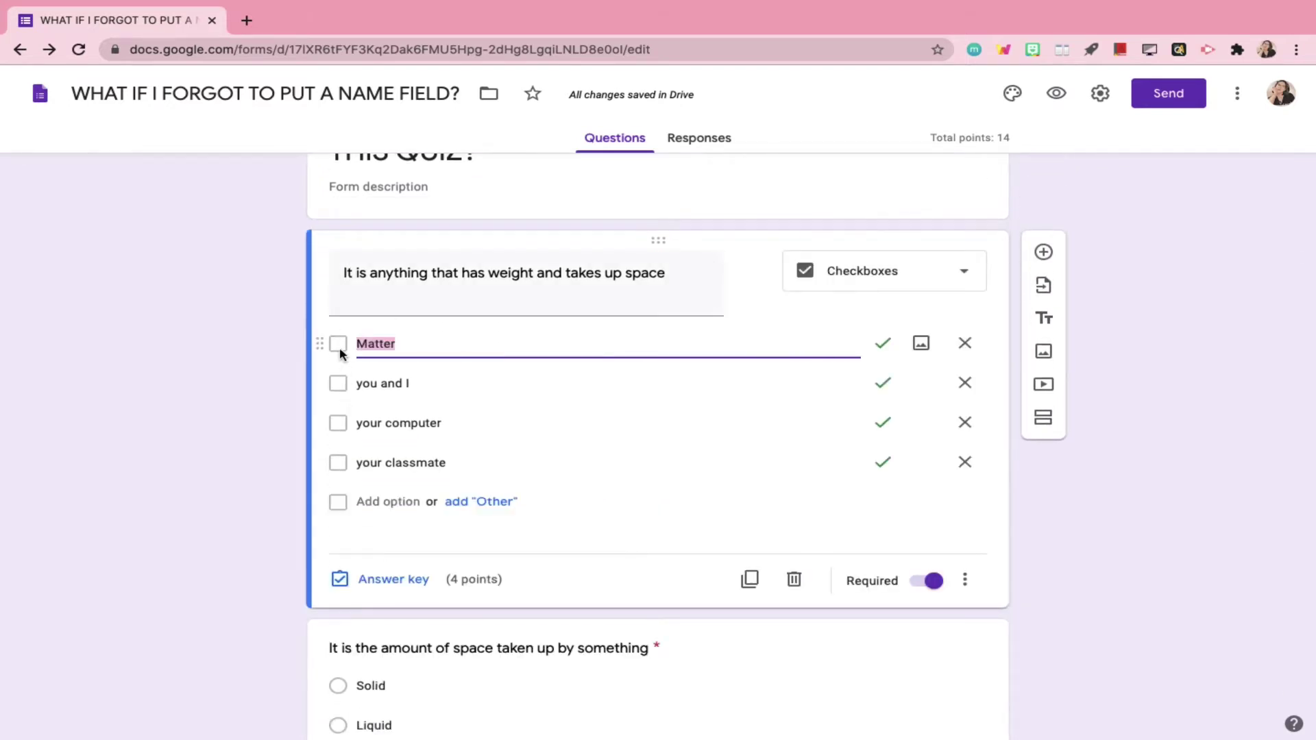
left_click(1121, 529)
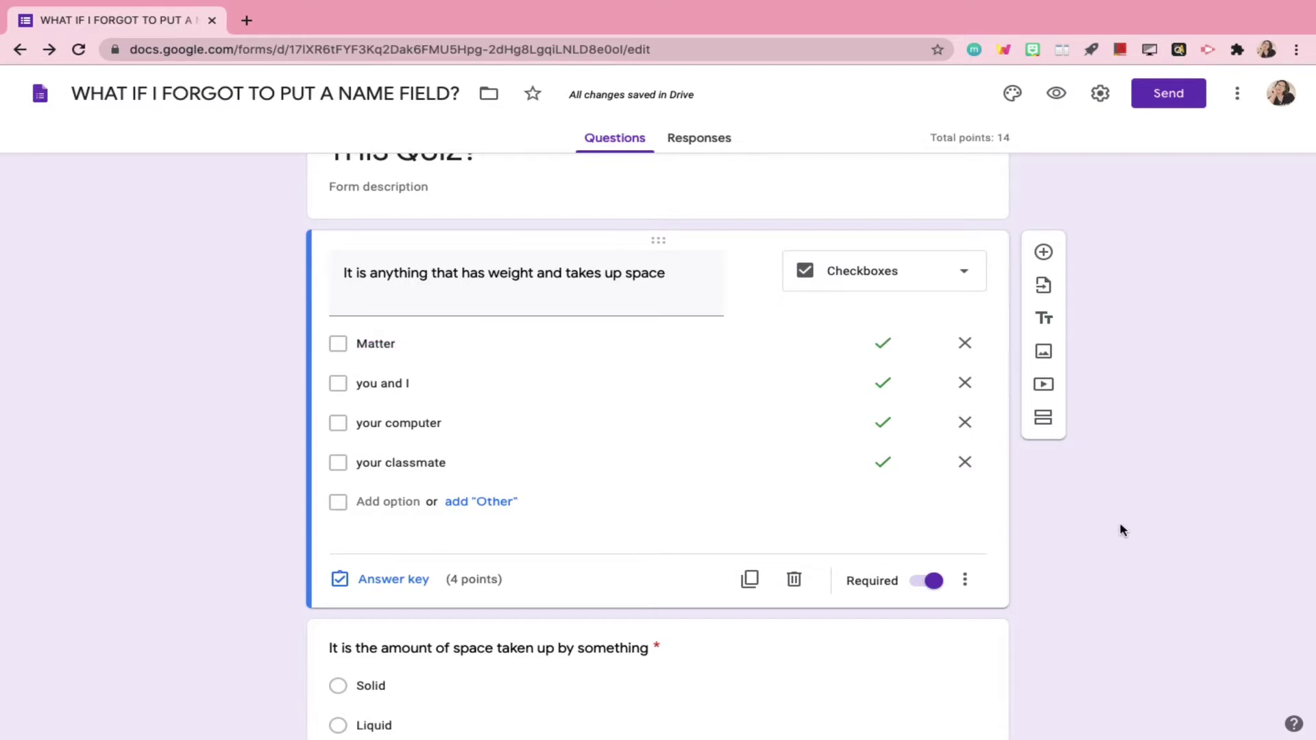
scroll(1122, 530, "up", 3)
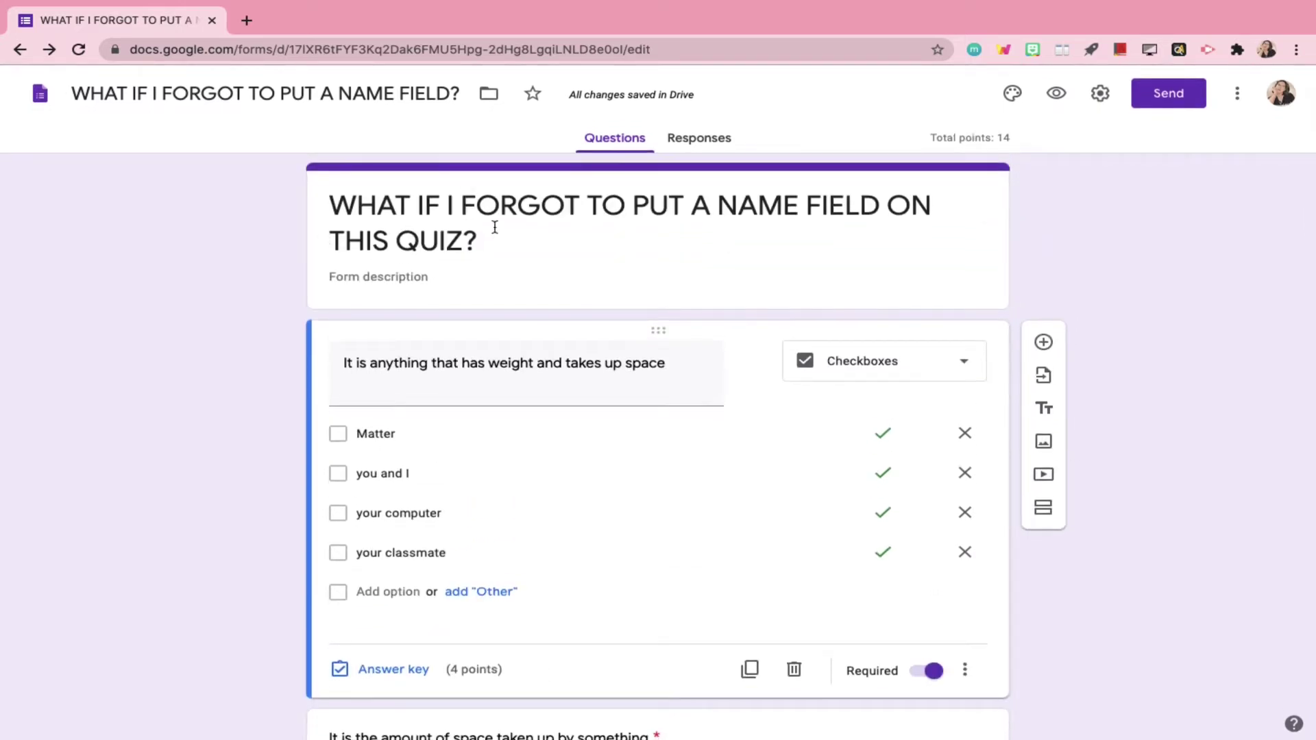
scroll(476, 245, "down", 10)
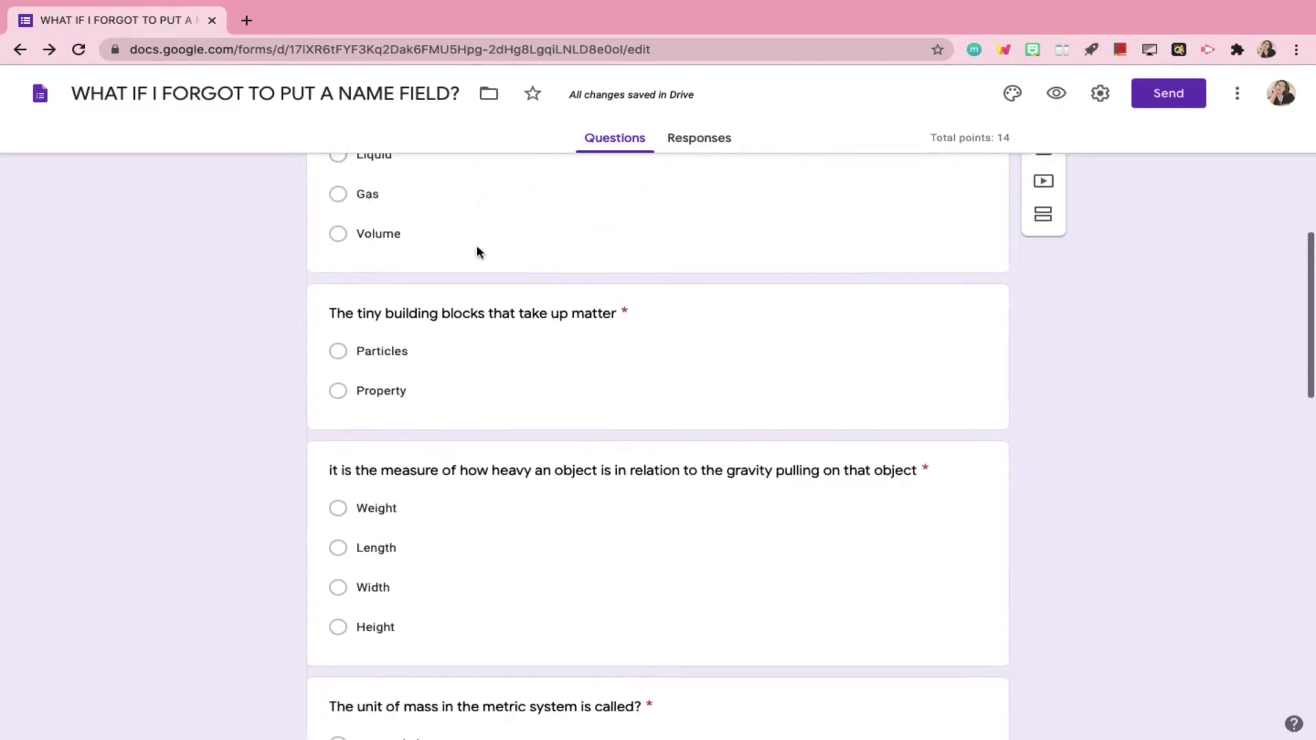
scroll(477, 247, "down", 8)
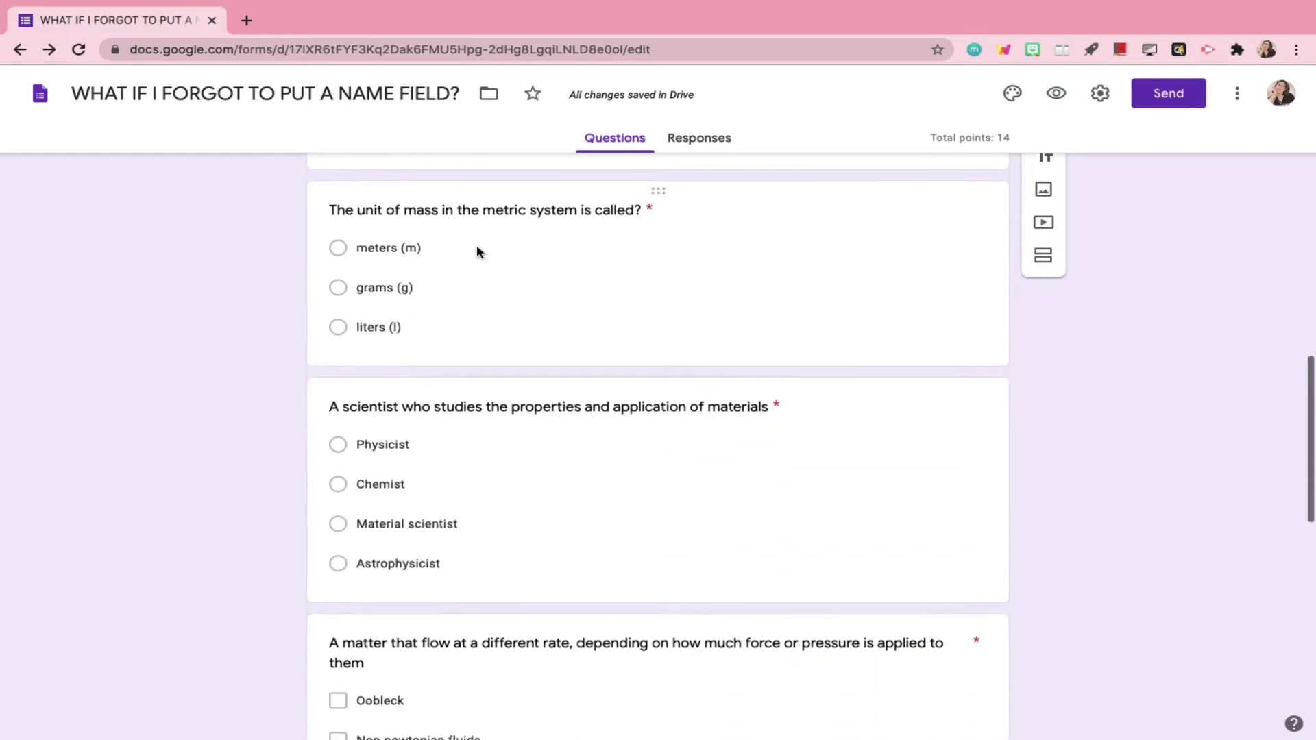
scroll(478, 252, "down", 13)
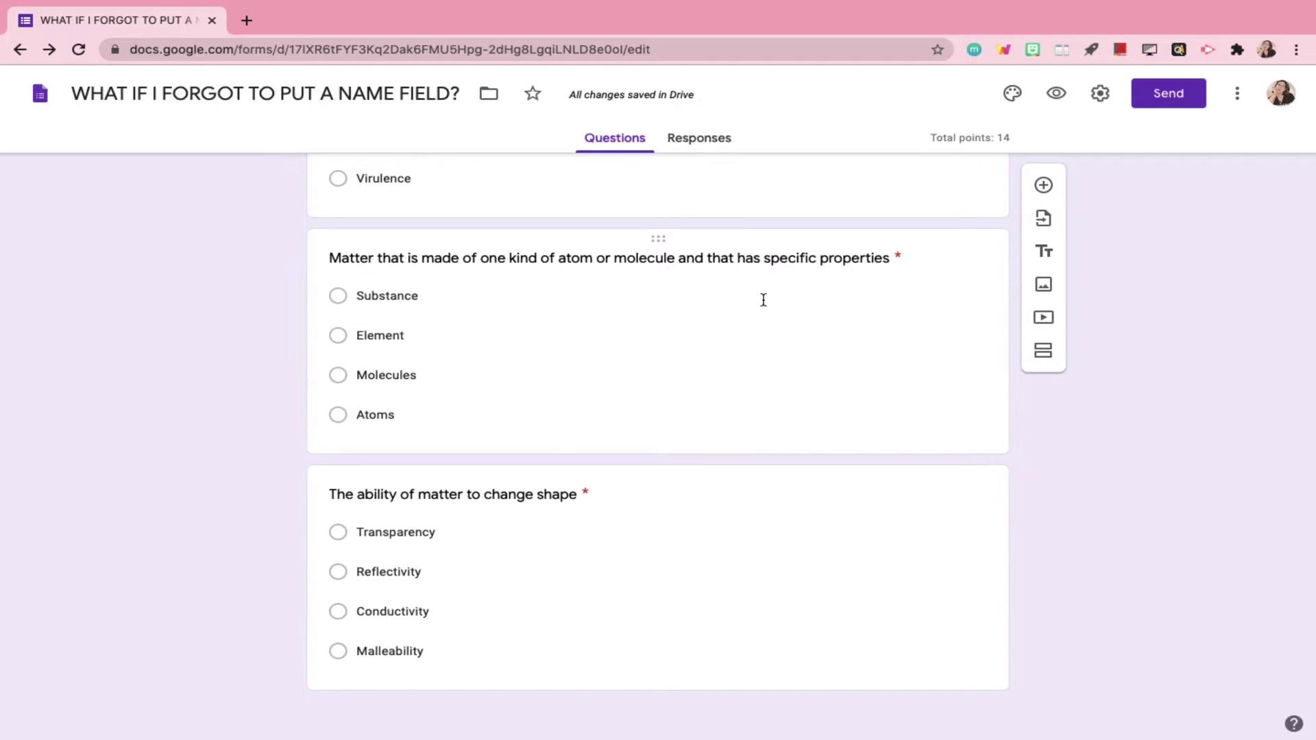
scroll(1200, 348, "up", 20)
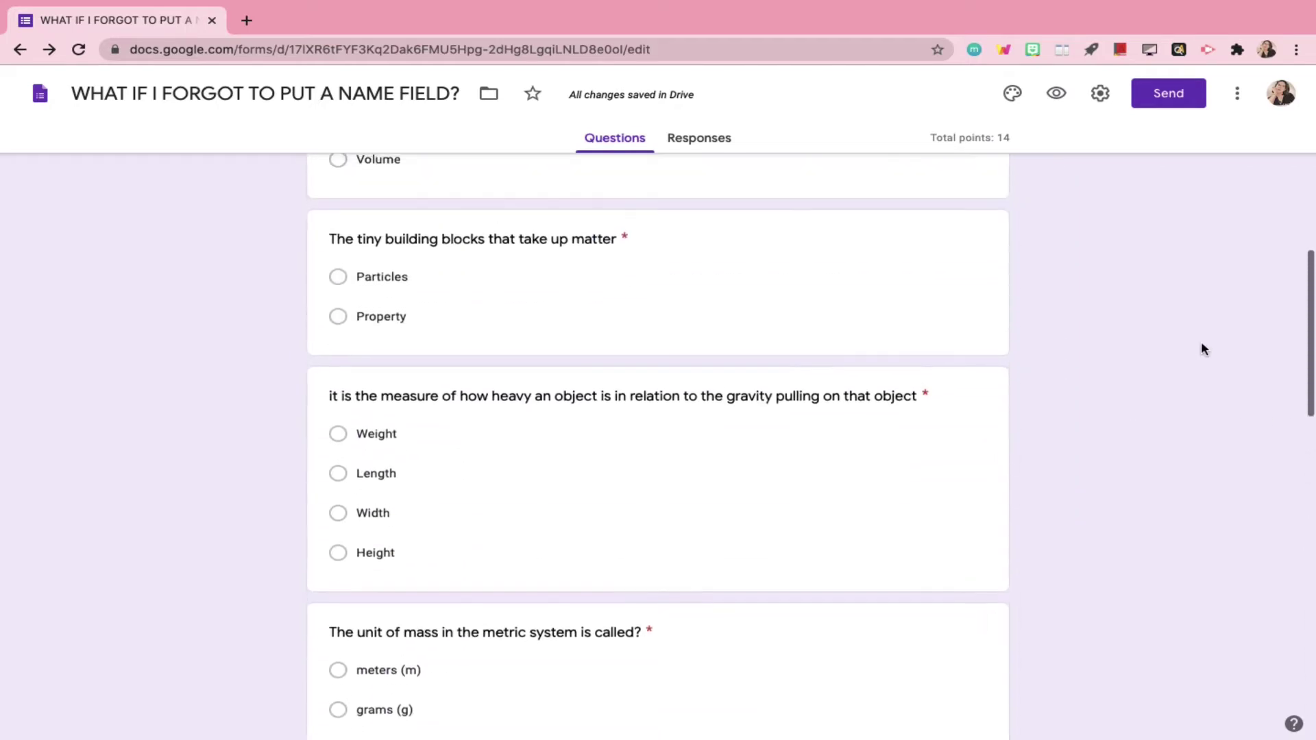
In preview, tick Matter, you and I, your computer and your classmate for the first question
left_click(1053, 98)
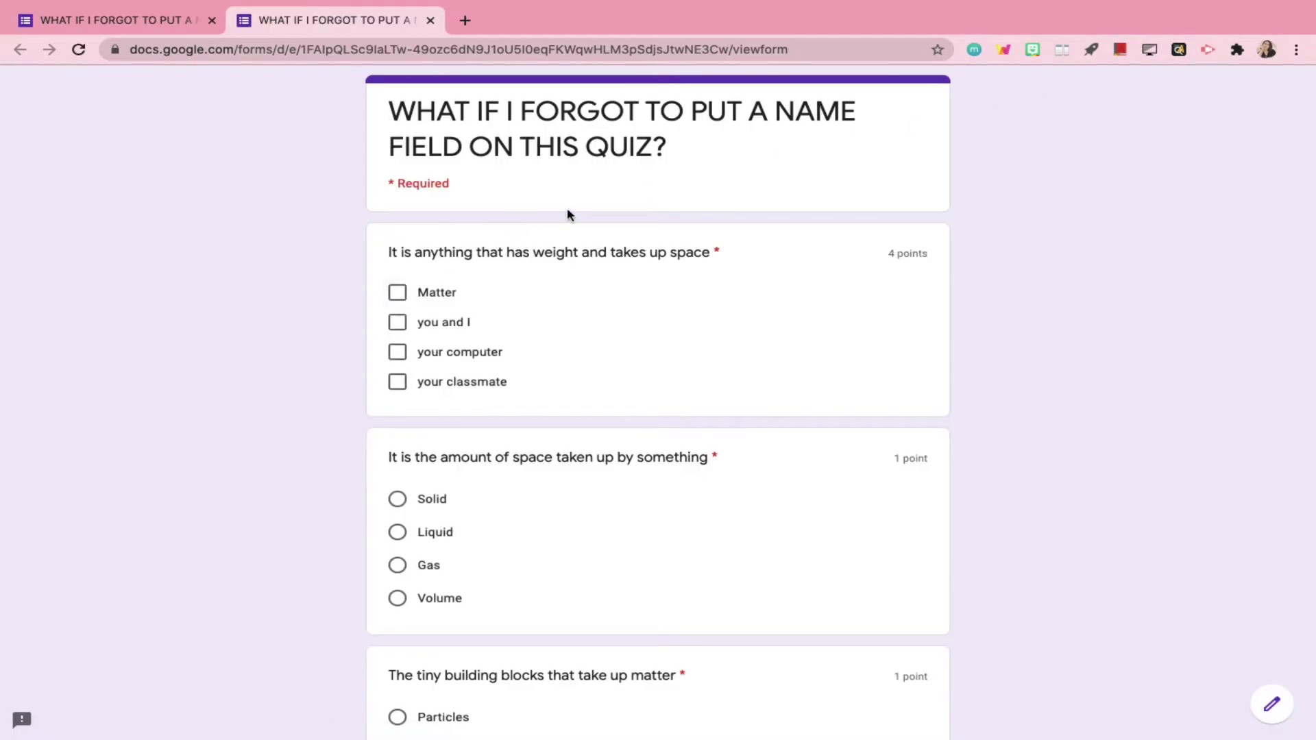
left_click(402, 292)
left_click(399, 324)
left_click(399, 354)
left_click(398, 382)
Answer Volume, Particles, Weight and grams (g) for the next four questions
scroll(397, 382, "down", 3)
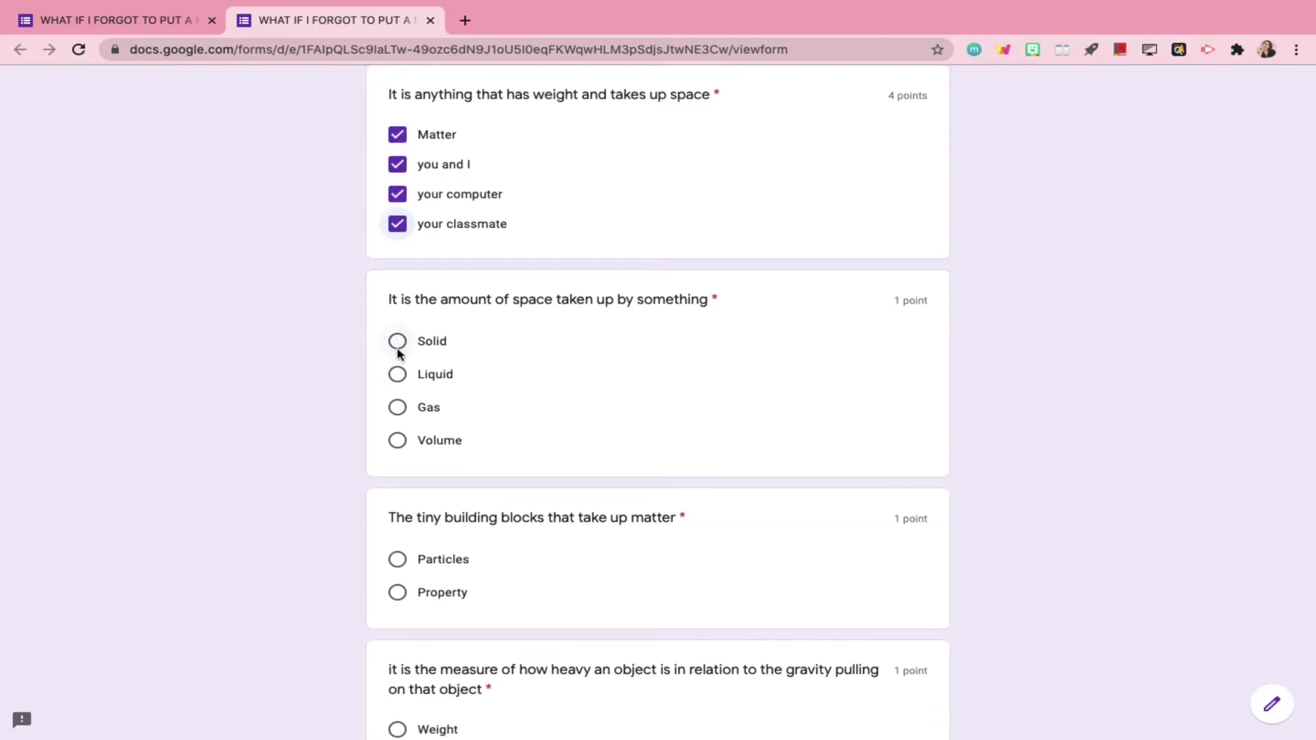
left_click(396, 440)
scroll(397, 439, "down", 4)
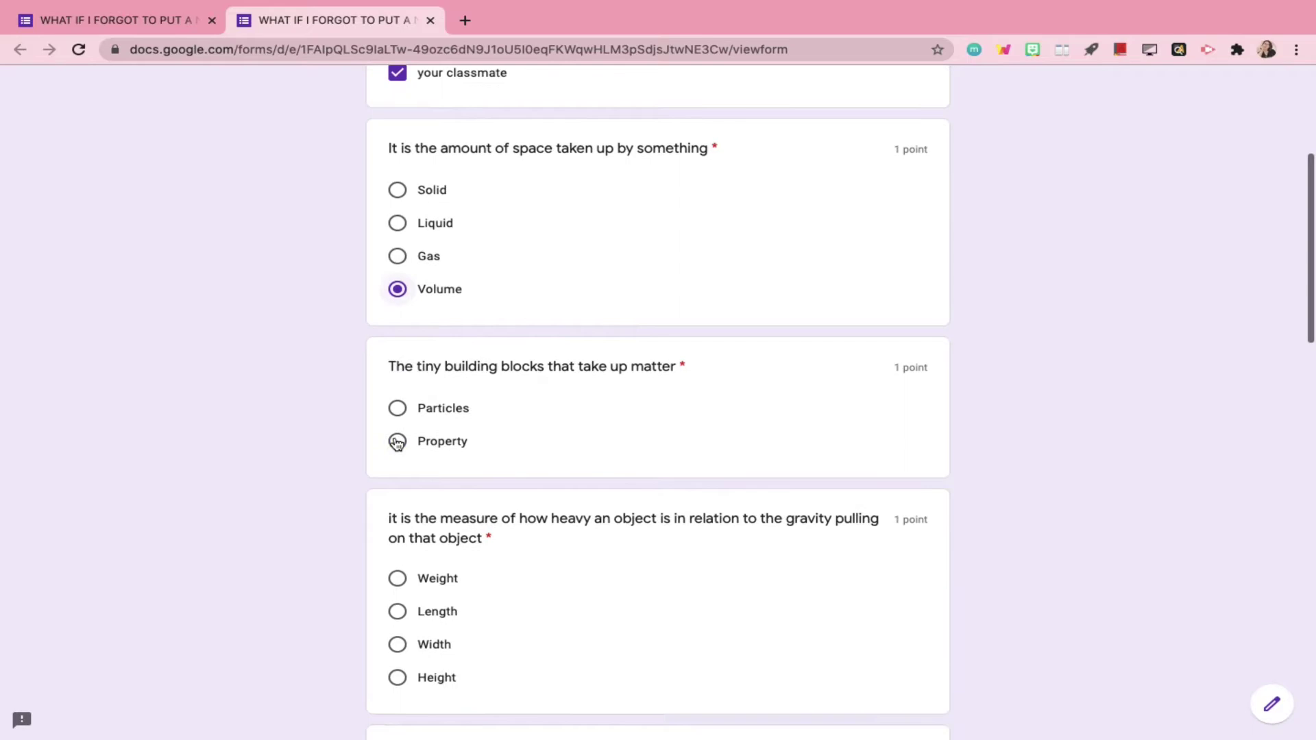
left_click(397, 288)
scroll(425, 309, "down", 2)
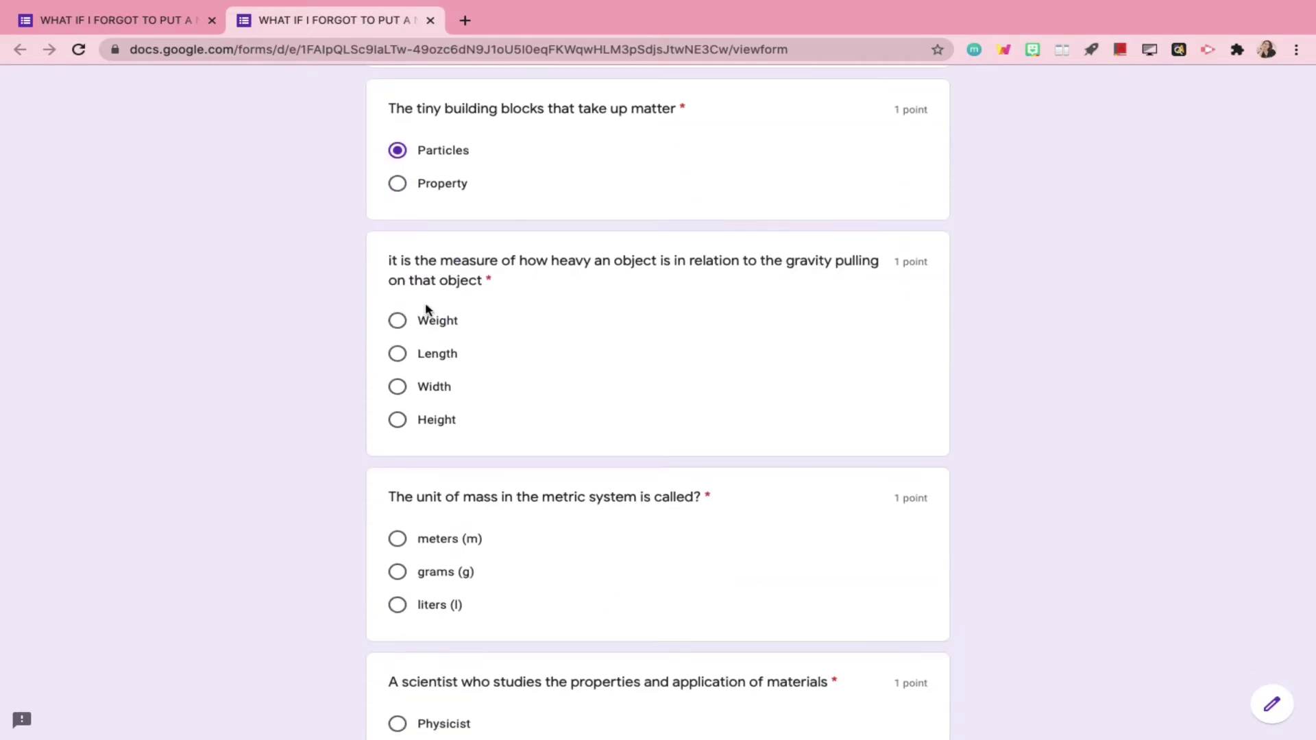
left_click(396, 317)
scroll(397, 322, "down", 3)
left_click(396, 386)
Answer Material scientist, Oobleck plus Non-newtonian fluids, and Viscosity for the remaining questions
scroll(398, 388, "down", 3)
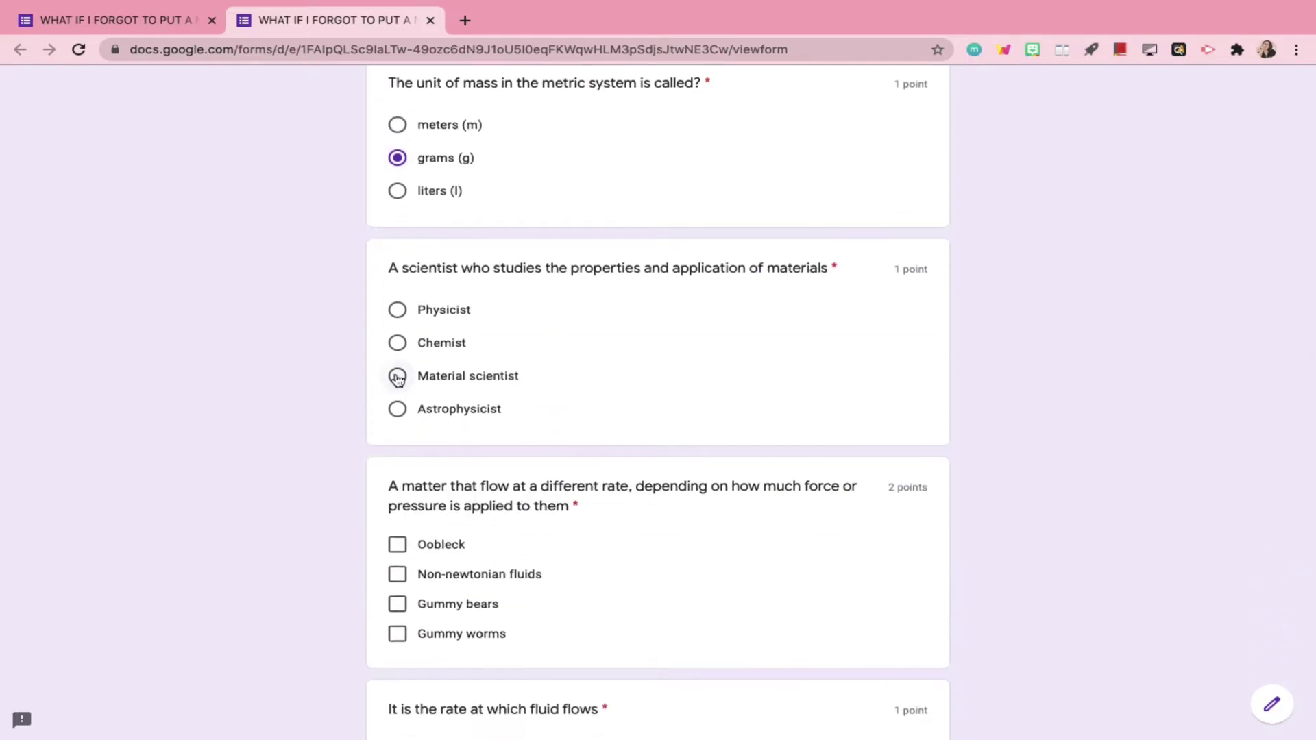
left_click(397, 376)
scroll(396, 376, "down", 3)
left_click(397, 348)
left_click(397, 376)
scroll(397, 376, "down", 4)
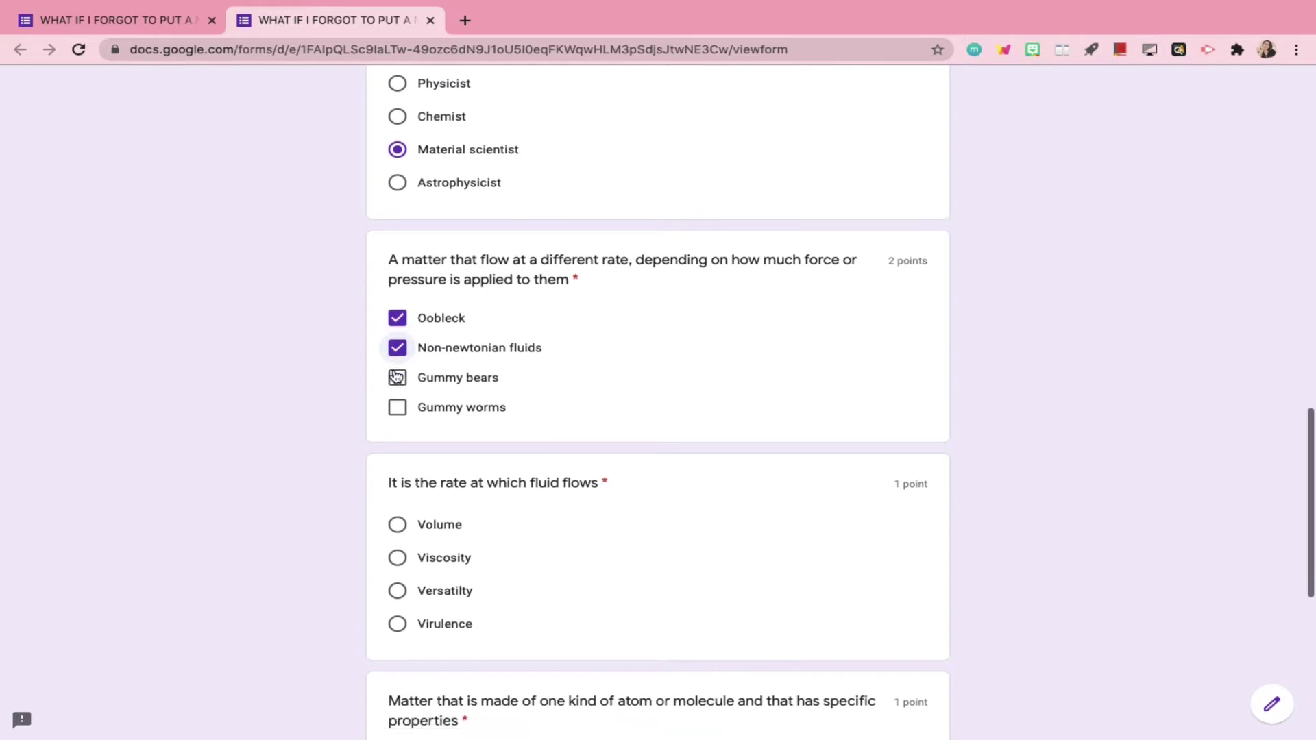
left_click(397, 283)
scroll(398, 286, "down", 3)
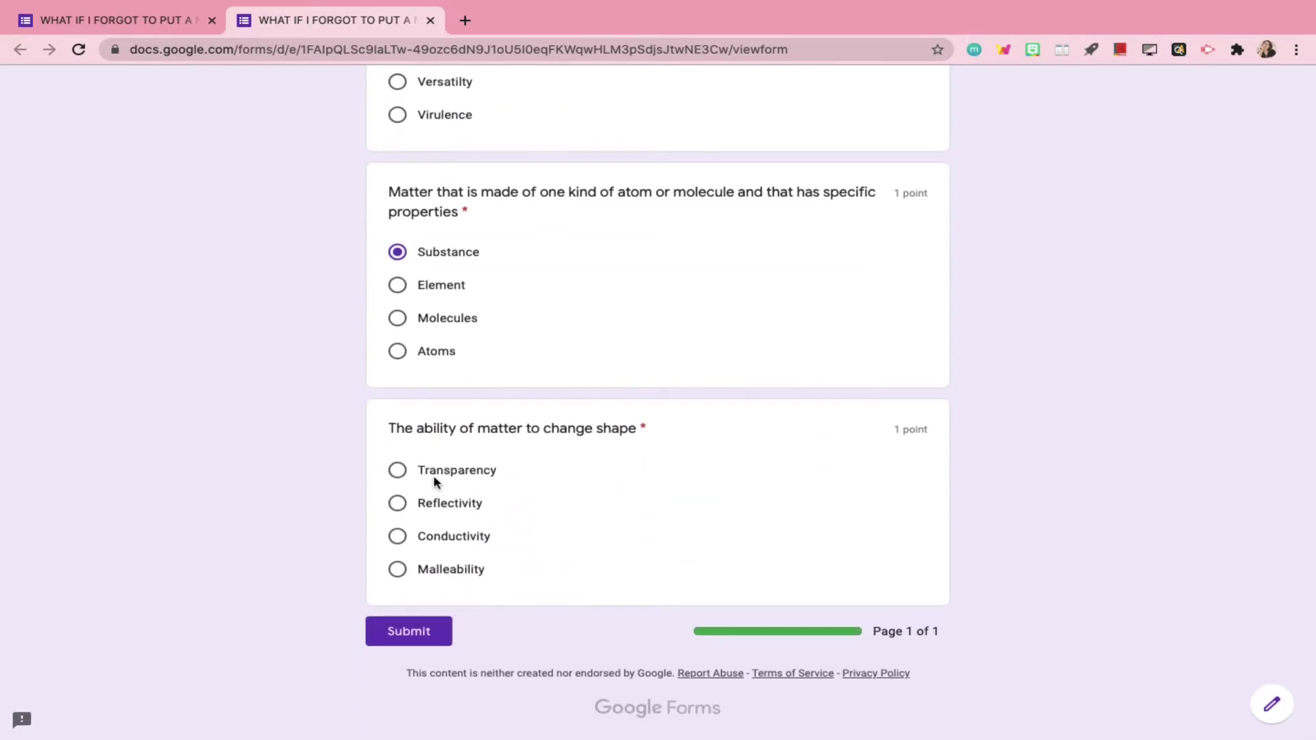
Submit the response, check the 14/14 score, and return to the confirmation page
left_click(403, 632)
left_click(442, 233)
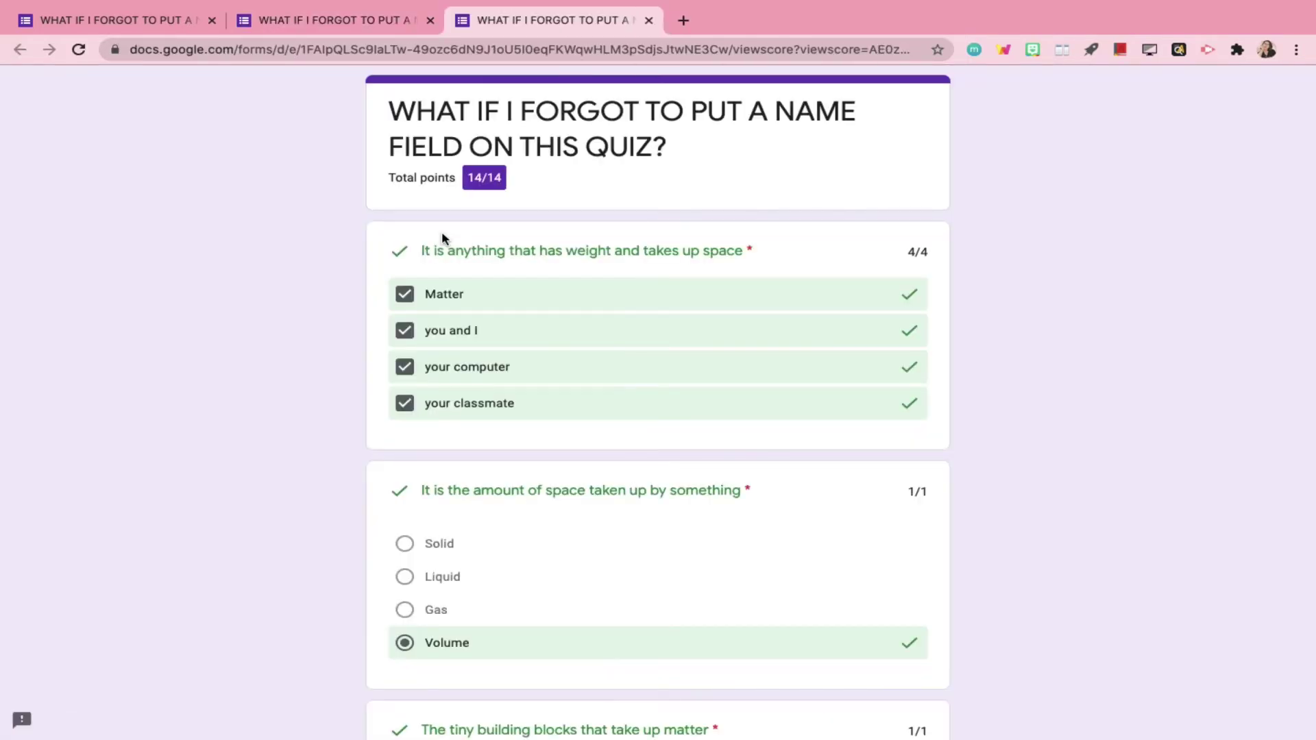
scroll(441, 232, "down", 20)
scroll(441, 231, "up", 20)
left_click(387, 25)
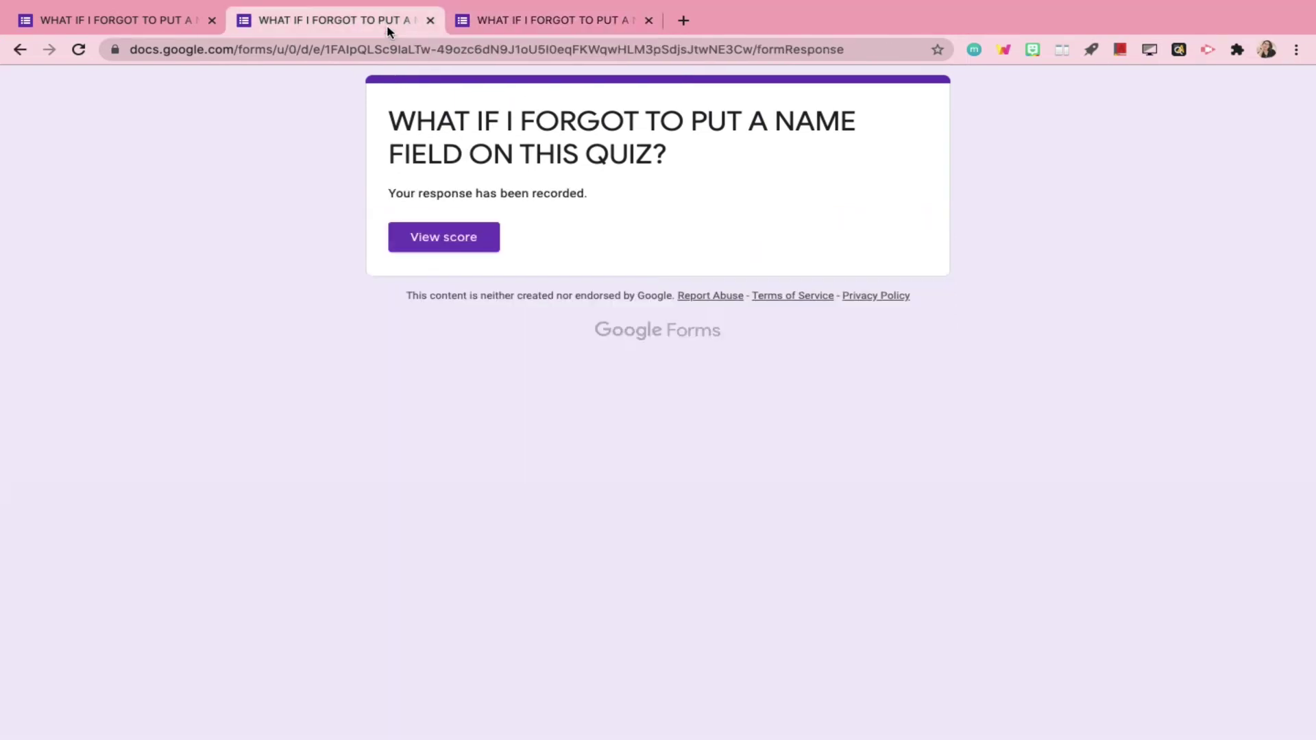
From the editor's Responses tab, create a new linked spreadsheet showing the 14/14 response
left_click(117, 17)
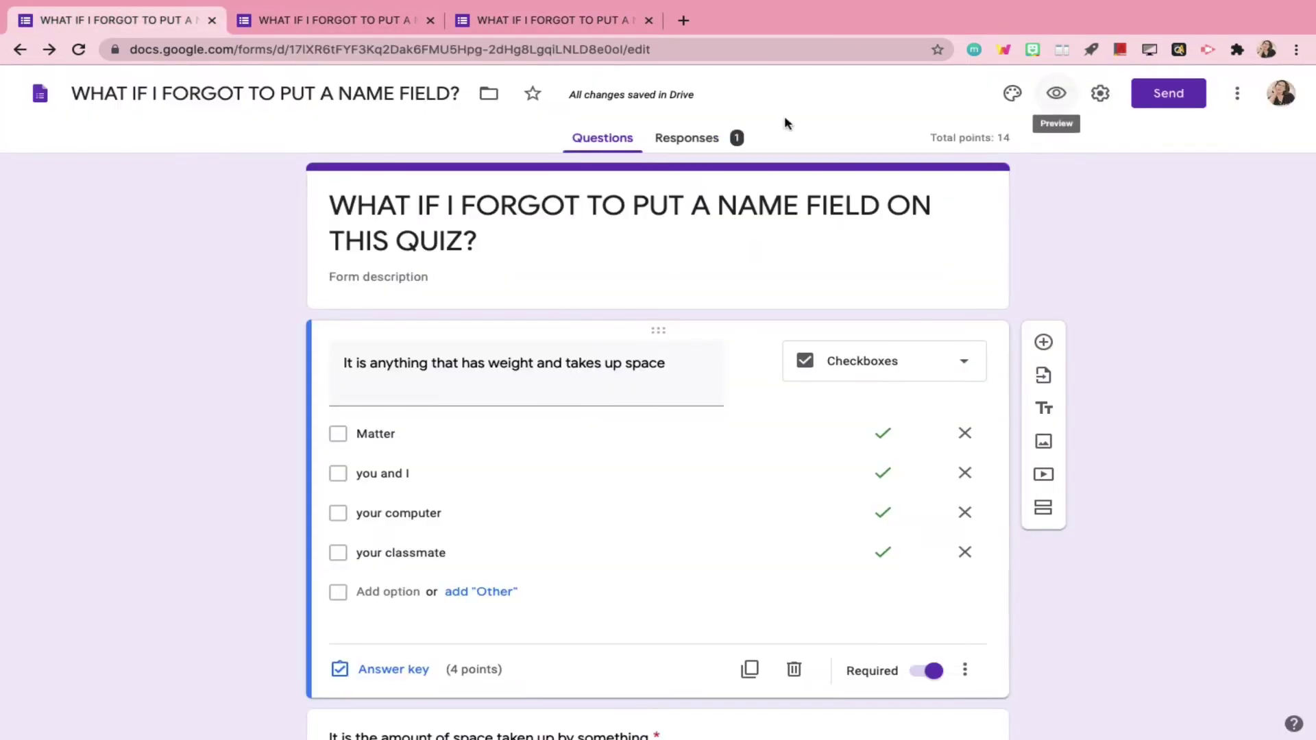
left_click(693, 141)
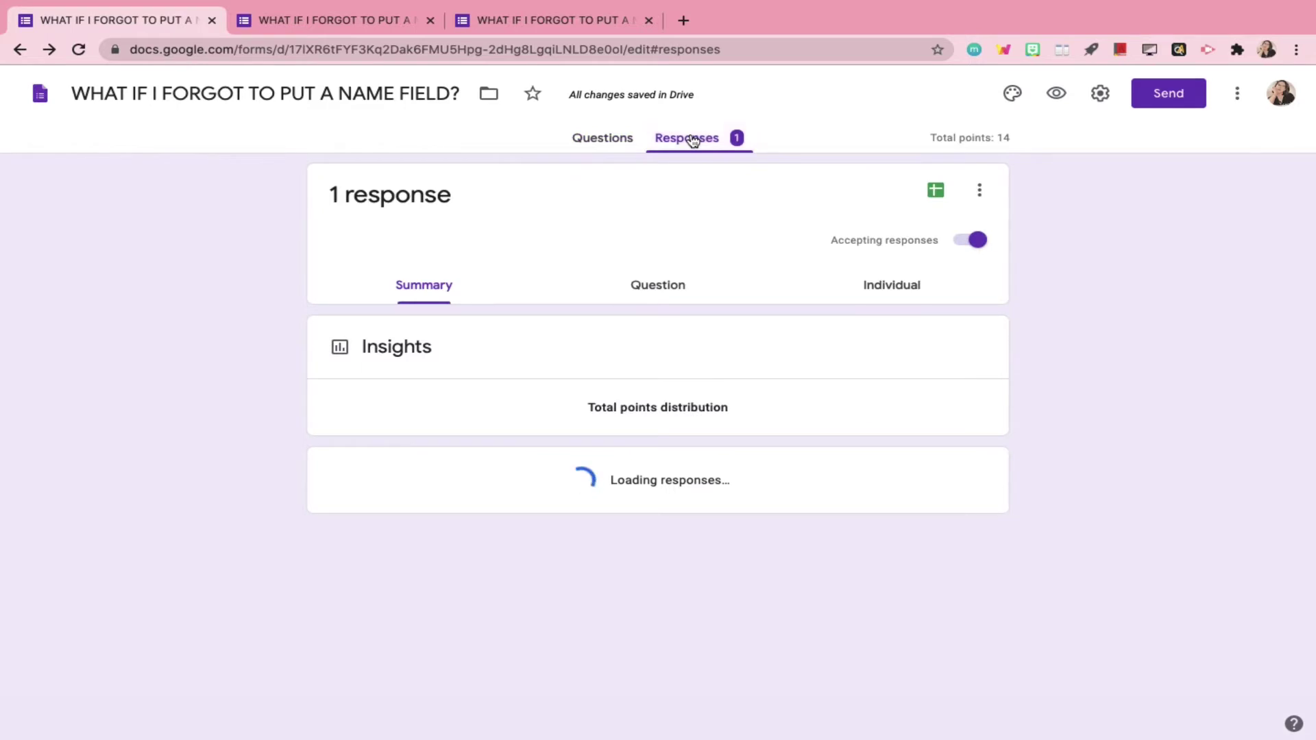
left_click(940, 191)
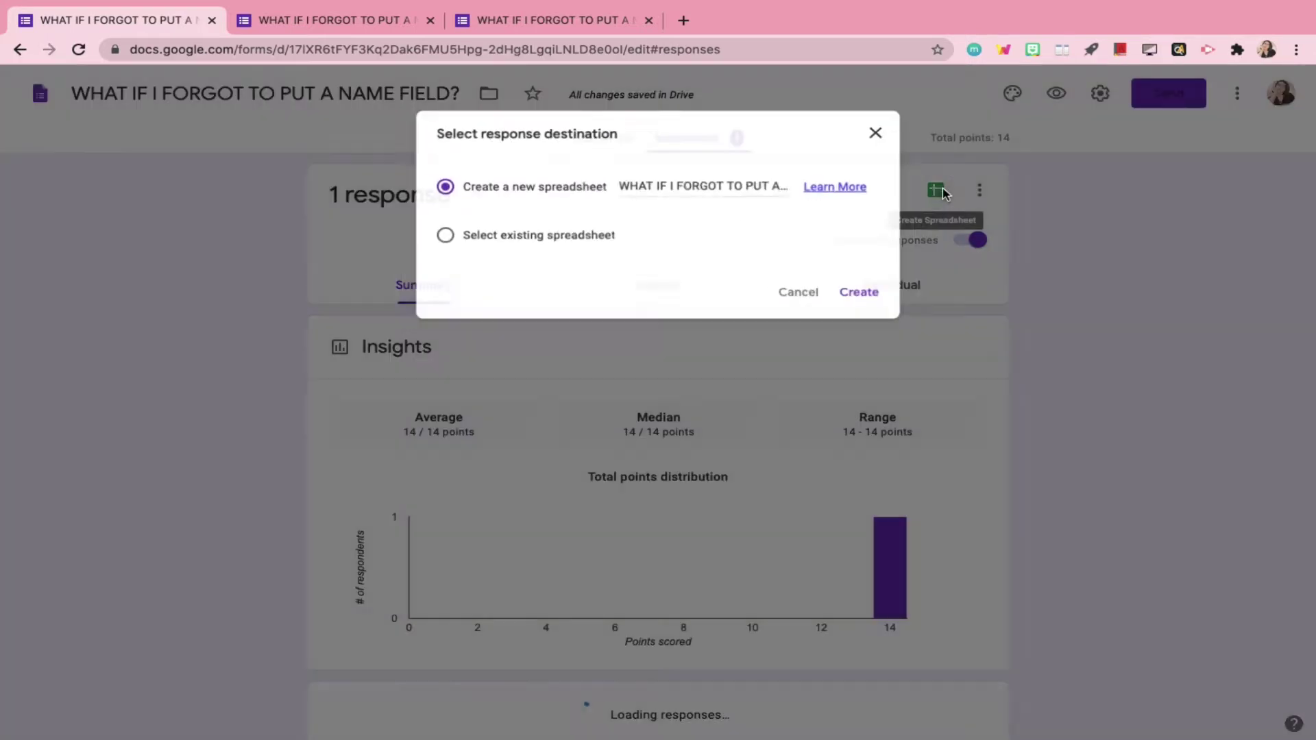
left_click(869, 297)
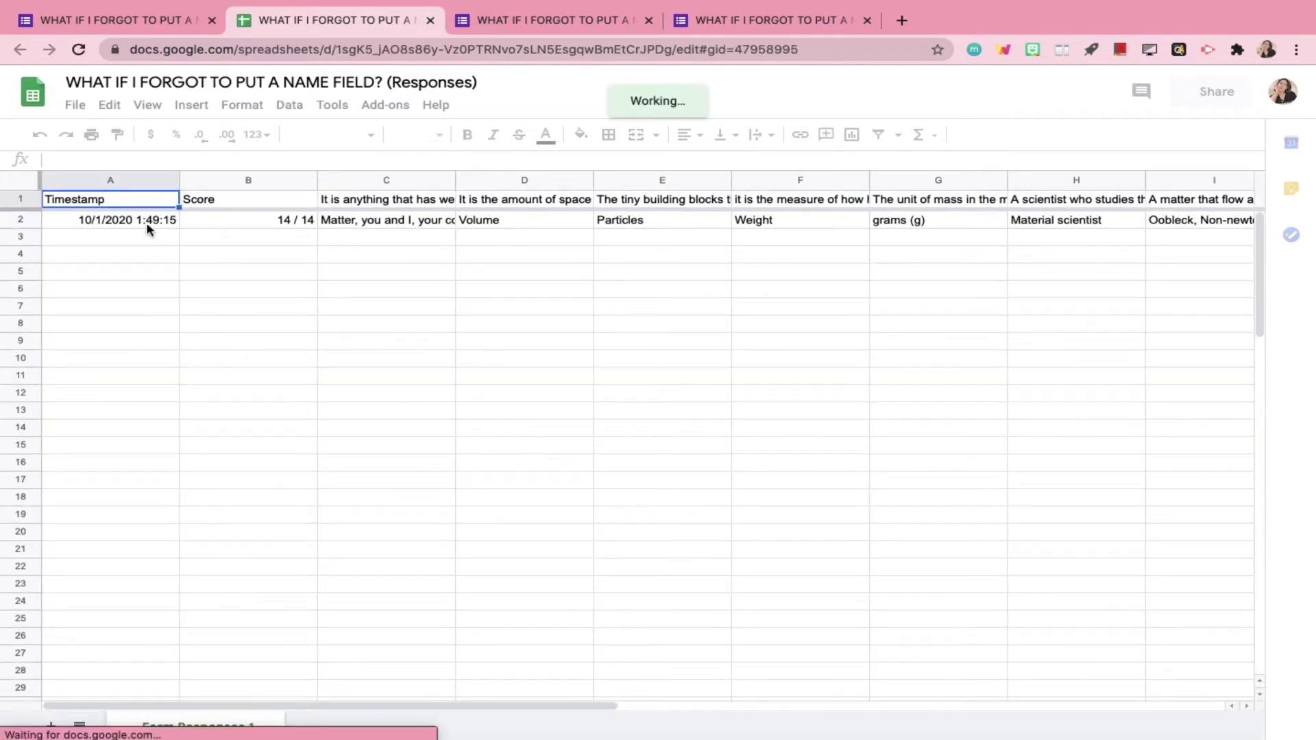
left_click(148, 220)
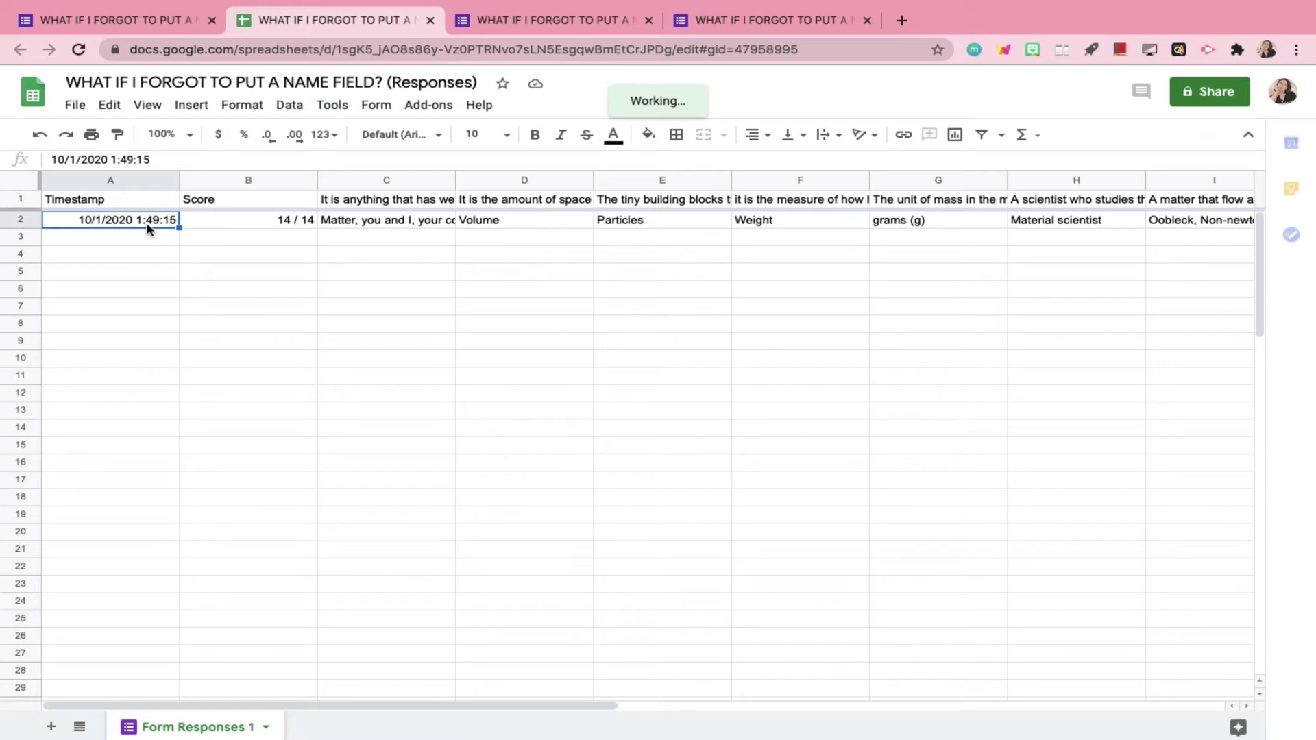
key("Right")
key("Right")
key("Right")
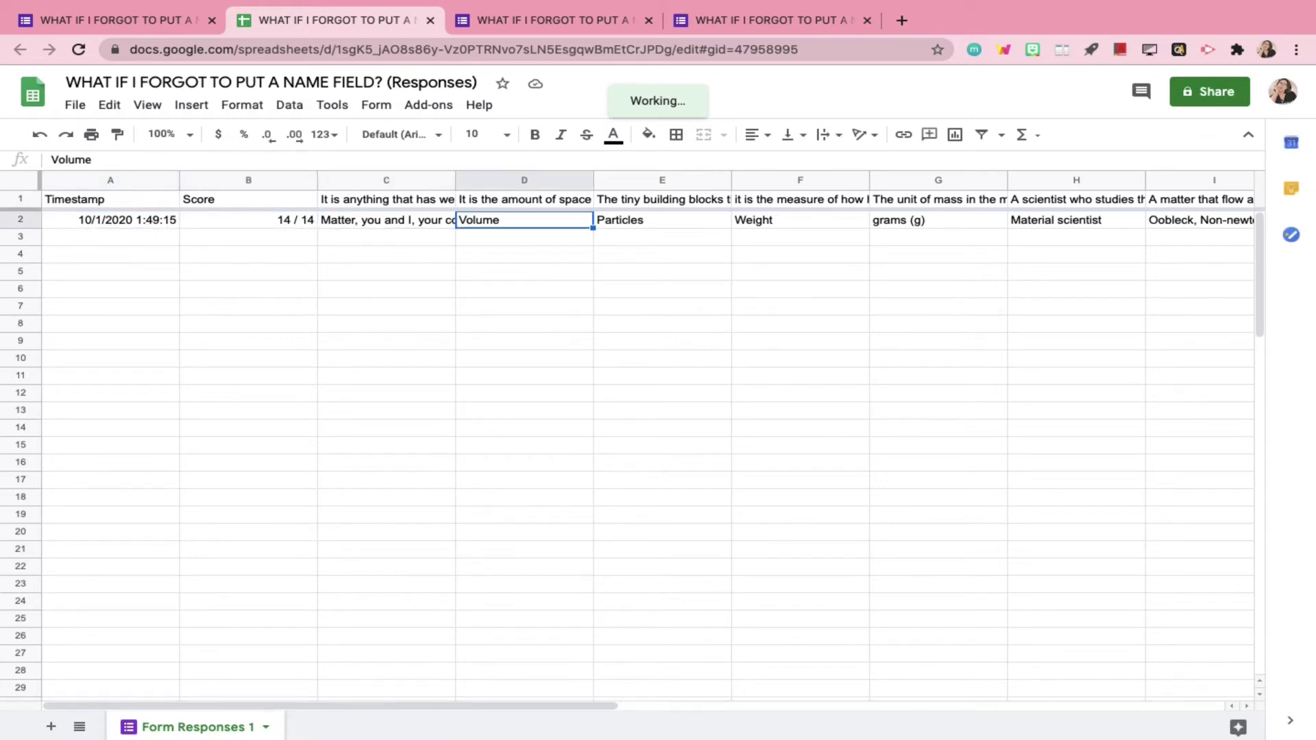
key("Right")
key("Right")
key("Right")
key("Right")
key("Right")
key("Right")
key("Right")
key("Right")
key("Right")
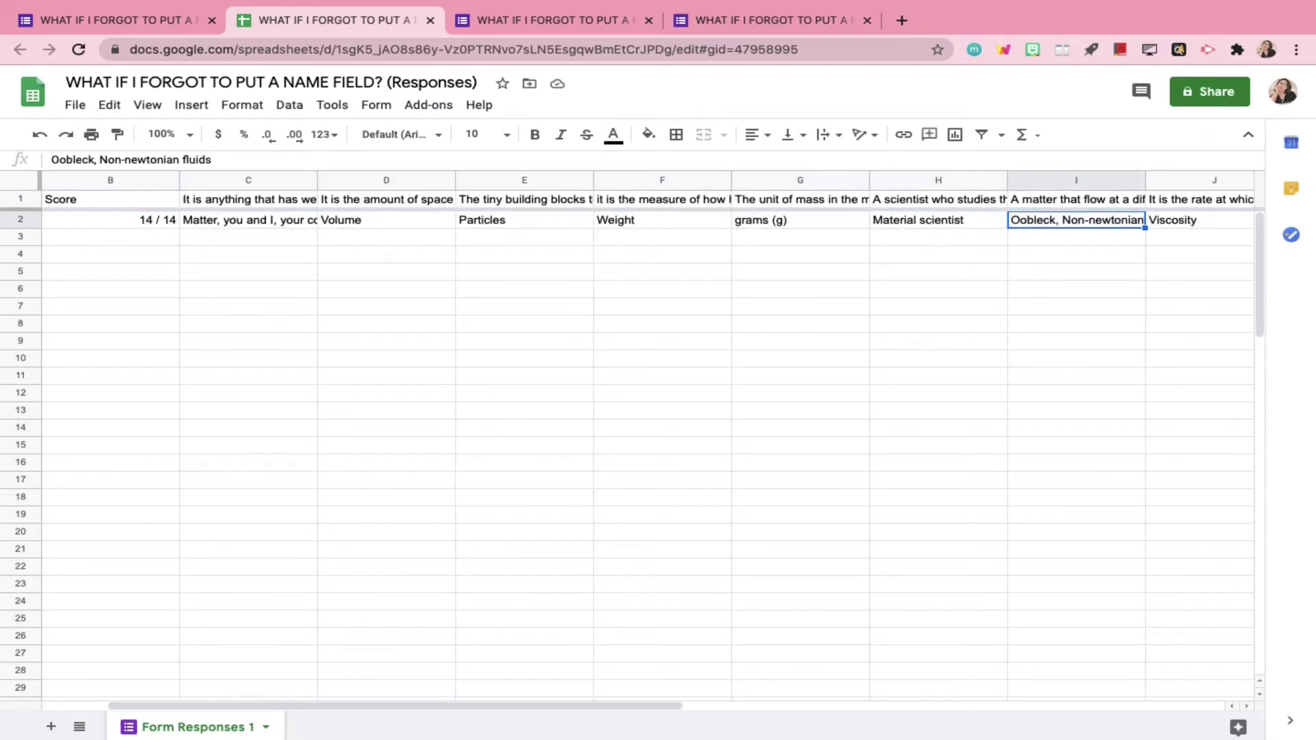
key("Right")
key("Right")
key("Right")
key("Left")
key("Left")
key("Left")
key("Left")
key("Left")
key("Left")
key("Left")
key("Left")
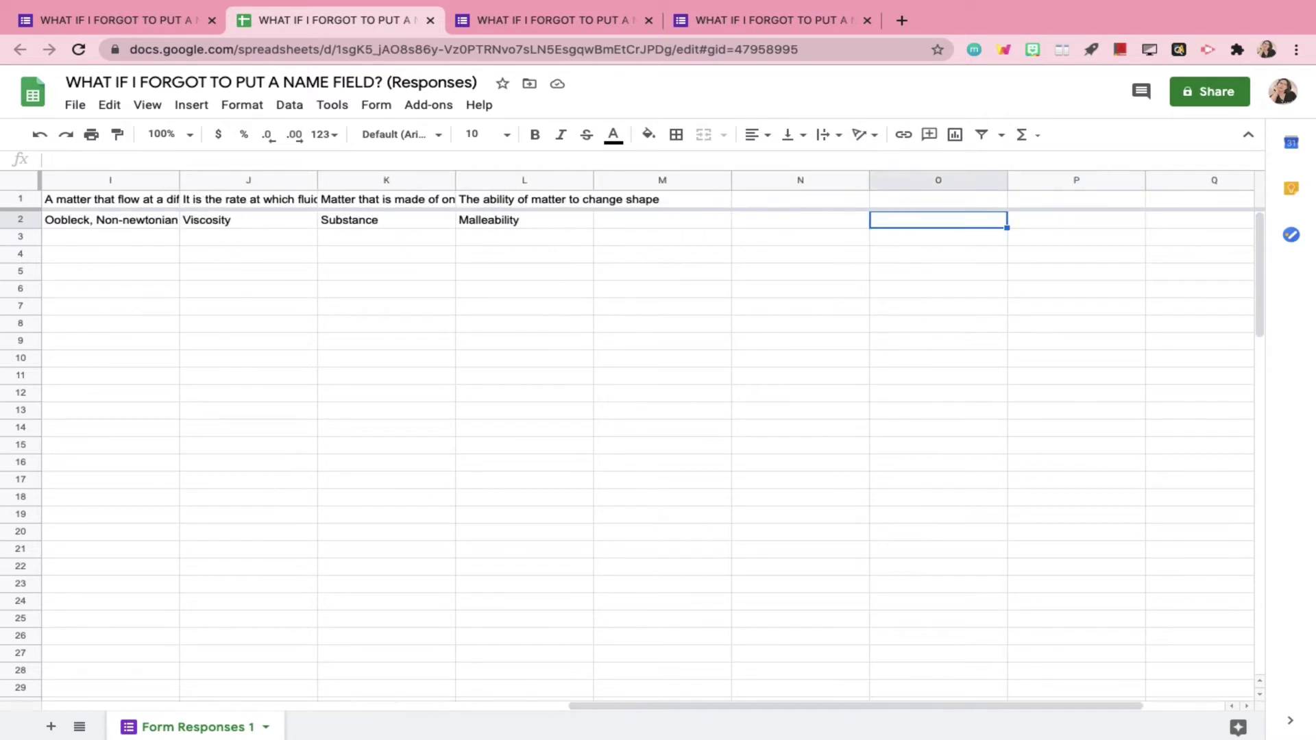
key("Left")
key("Left")
key("Left")
key("Left")
key("Left")
key("Left")
key("Left")
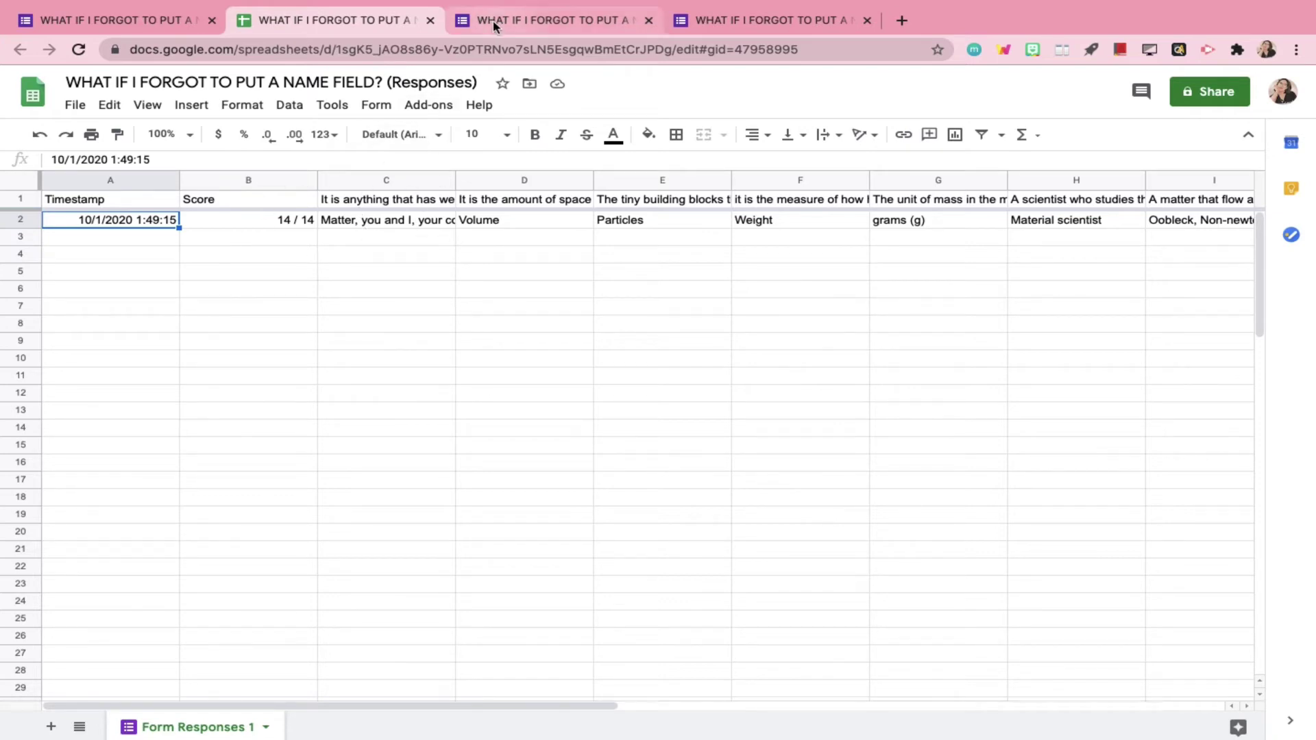
Enable 'Edit after submit' in the quiz settings and save the change
left_click(63, 22)
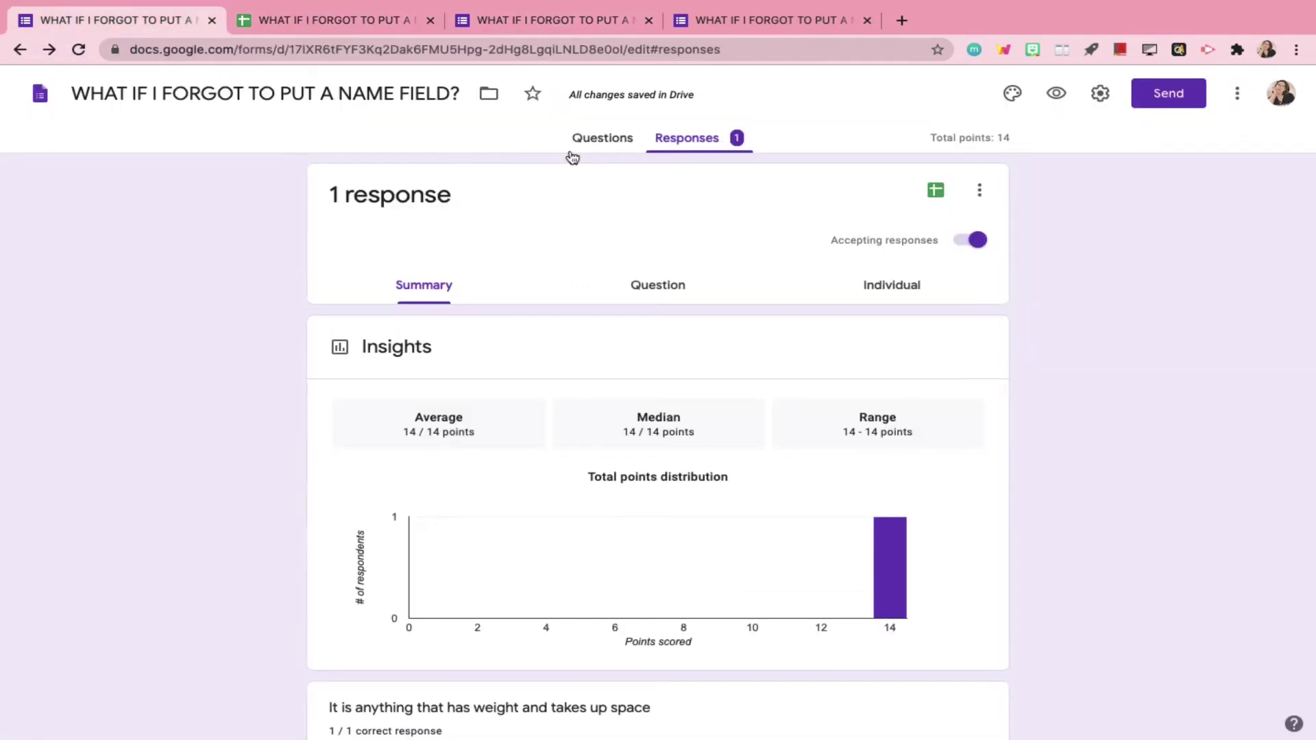
left_click(593, 150)
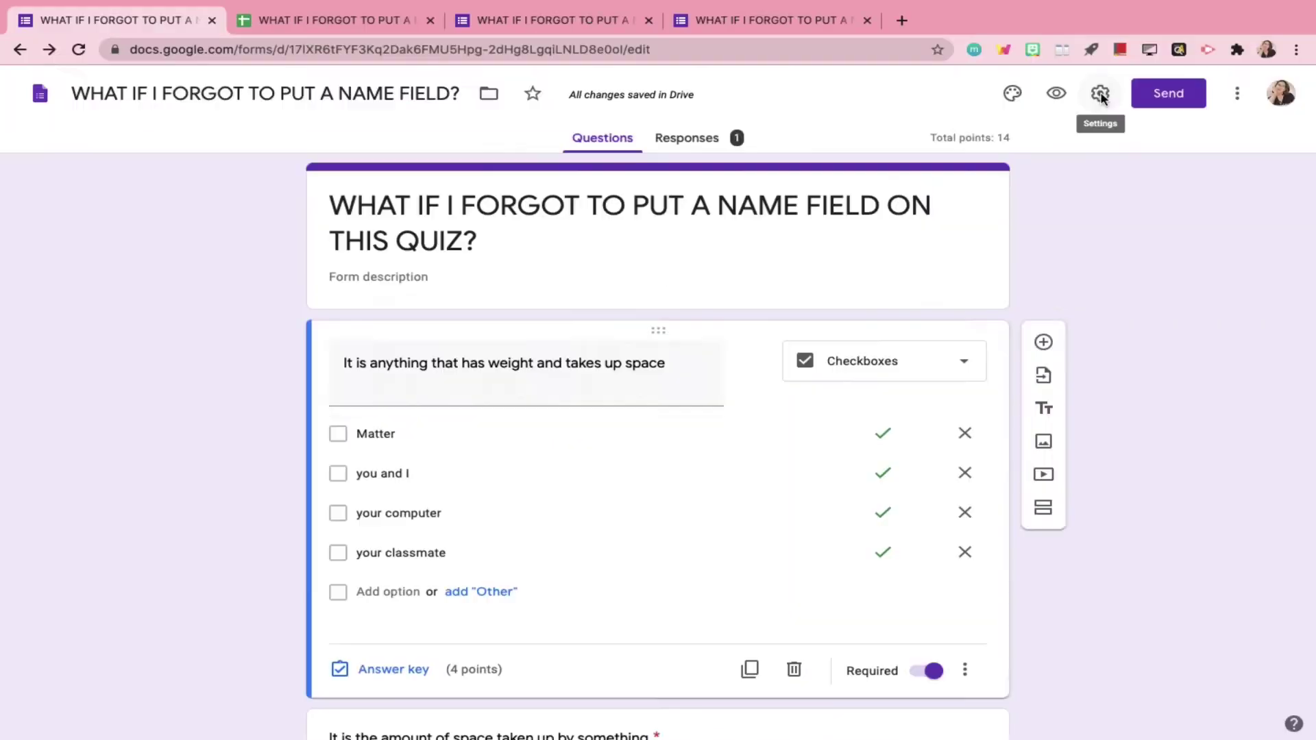
left_click(978, 186)
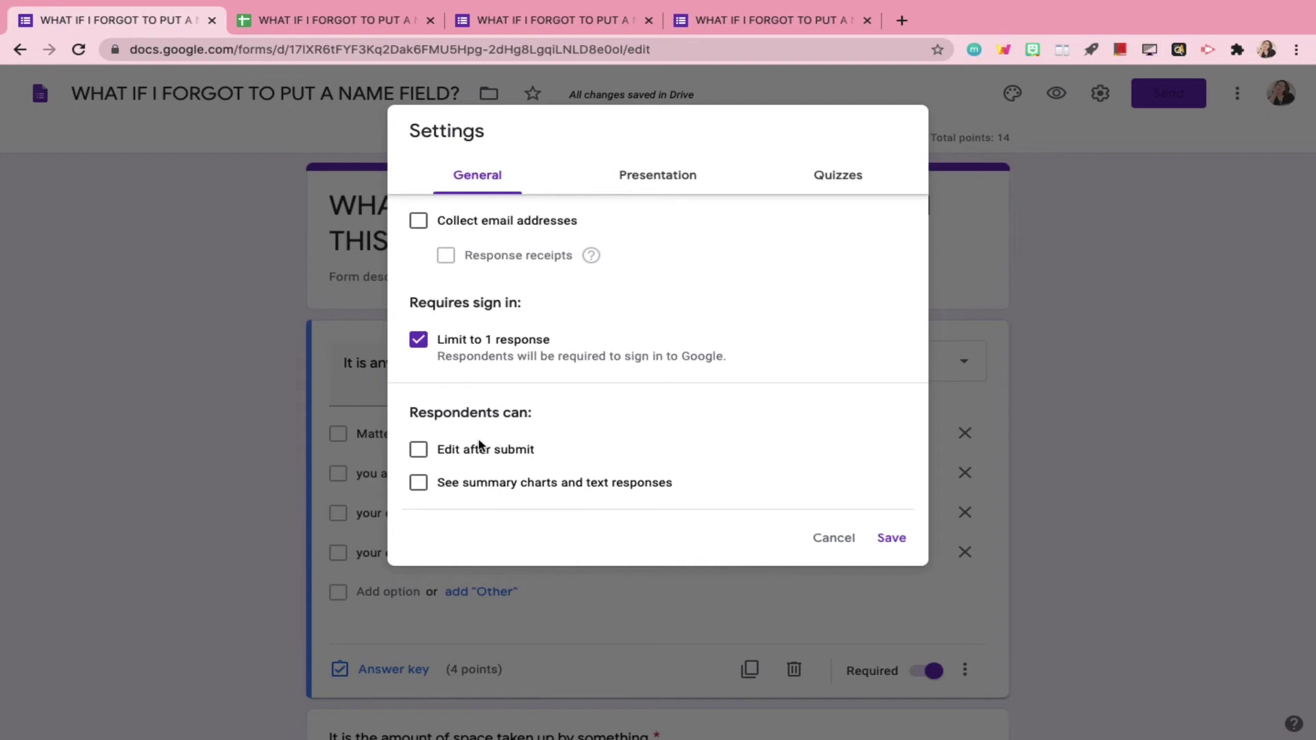
left_click(458, 459)
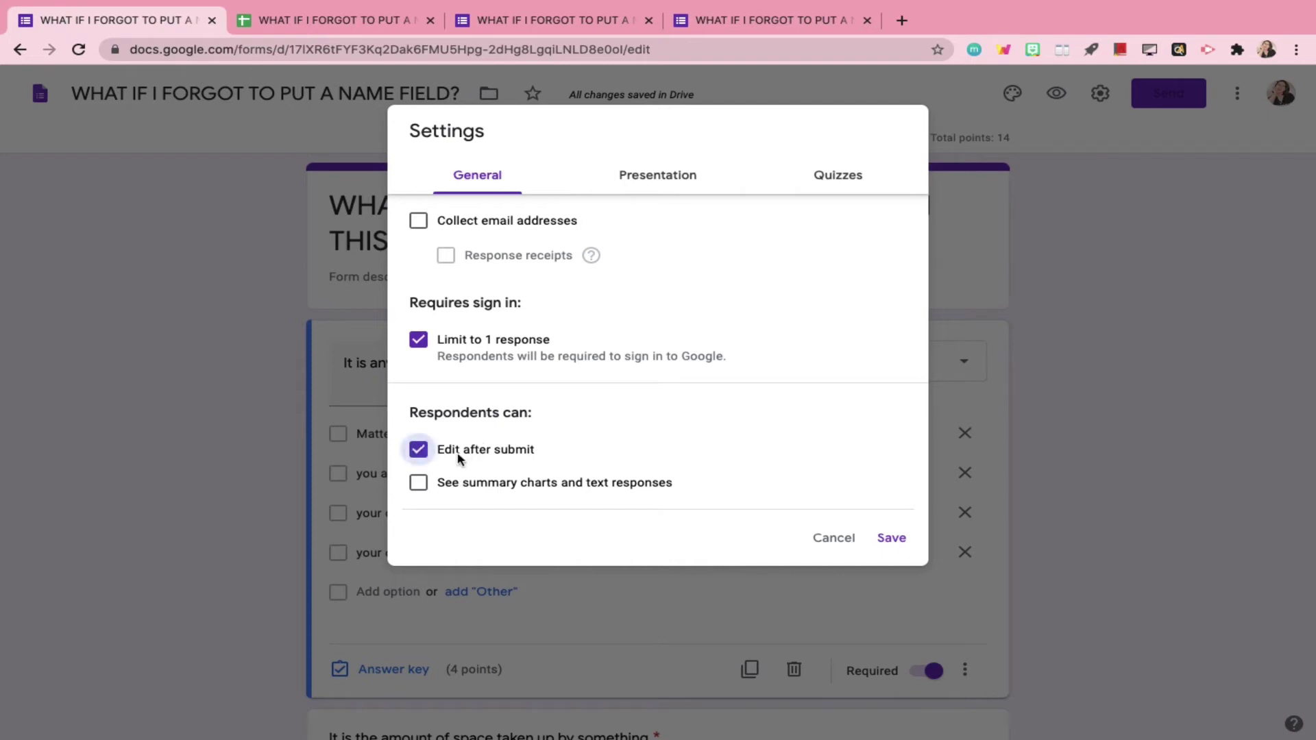
left_click(891, 539)
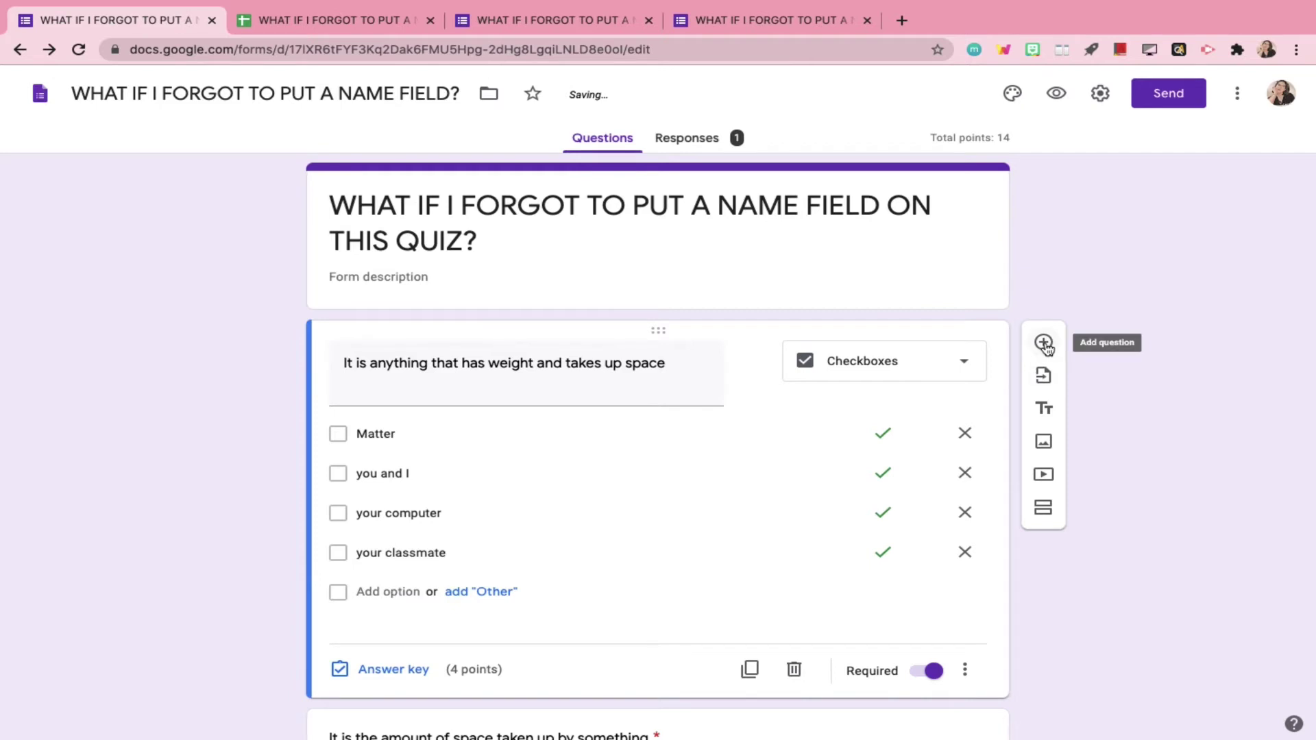
Import FULL NAME from 'QUIZ #1: MATTER, matters!', move it to the top, and preview the form
left_click(1042, 377)
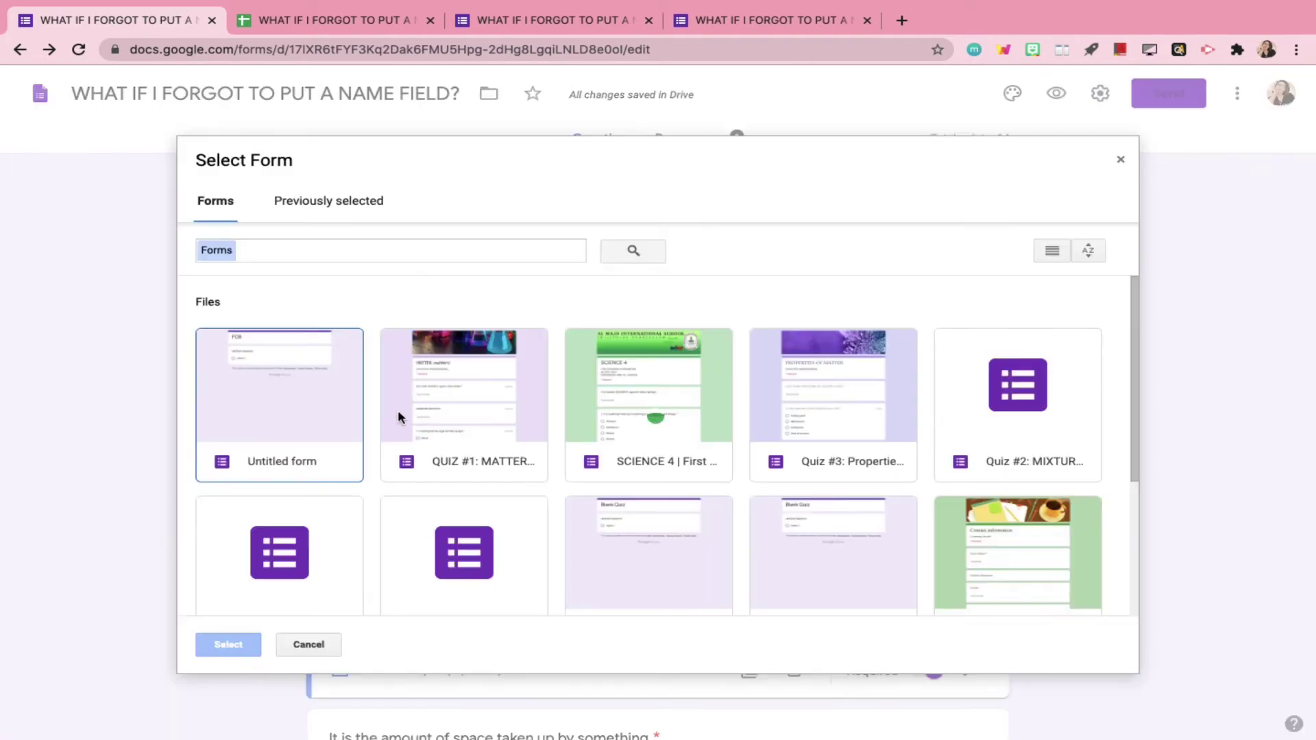
left_click(422, 412)
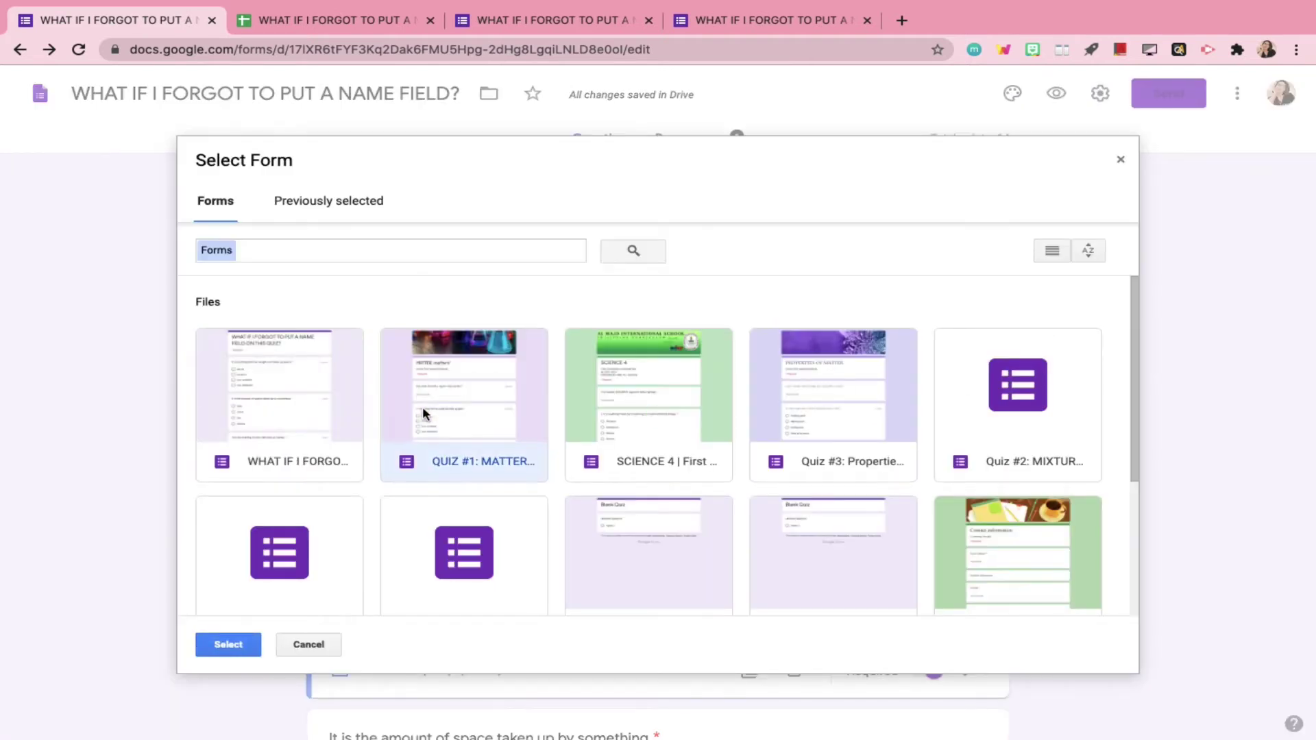
left_click(232, 641)
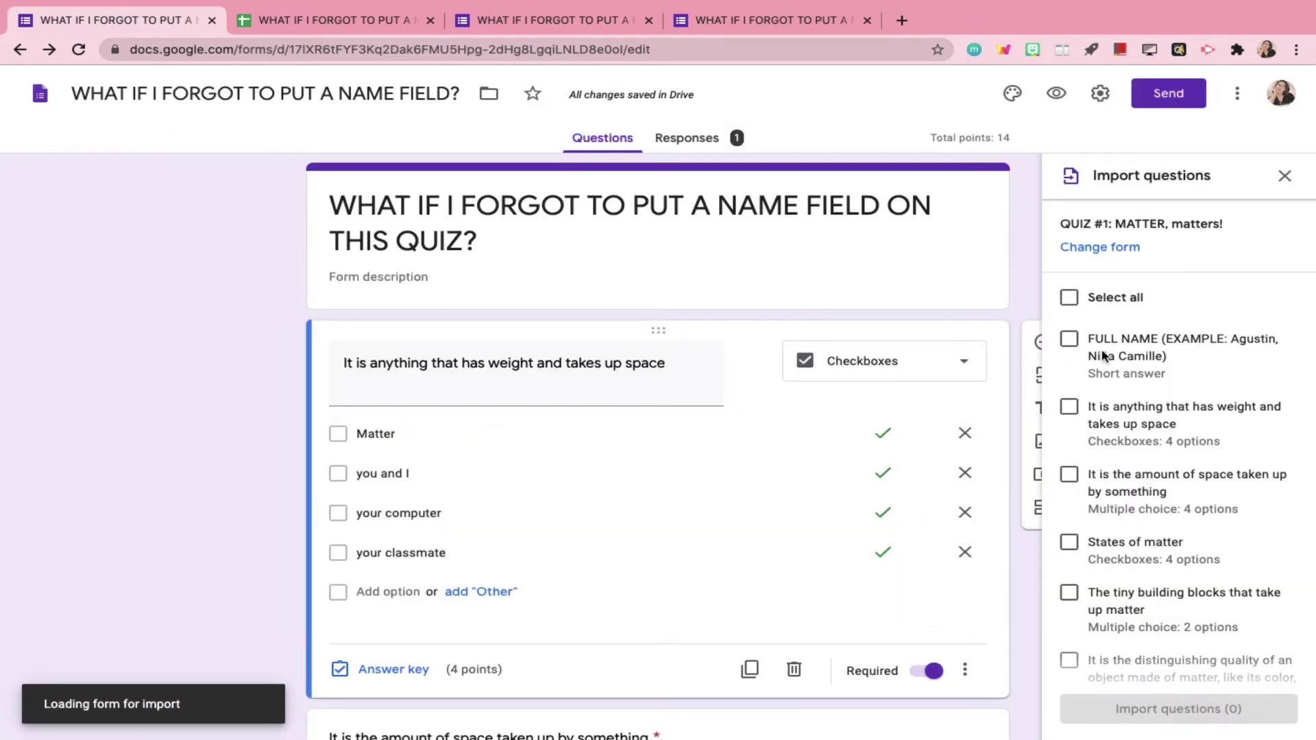
left_click(1103, 355)
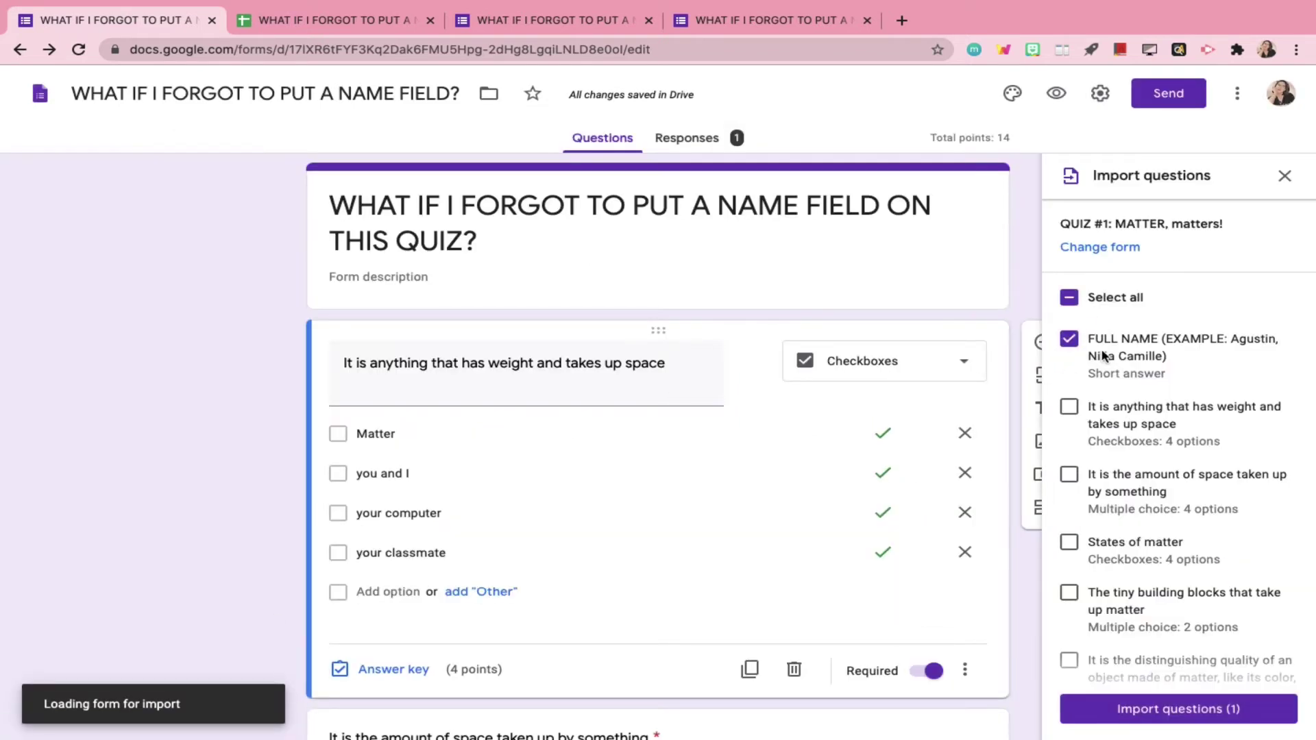
left_click(1163, 709)
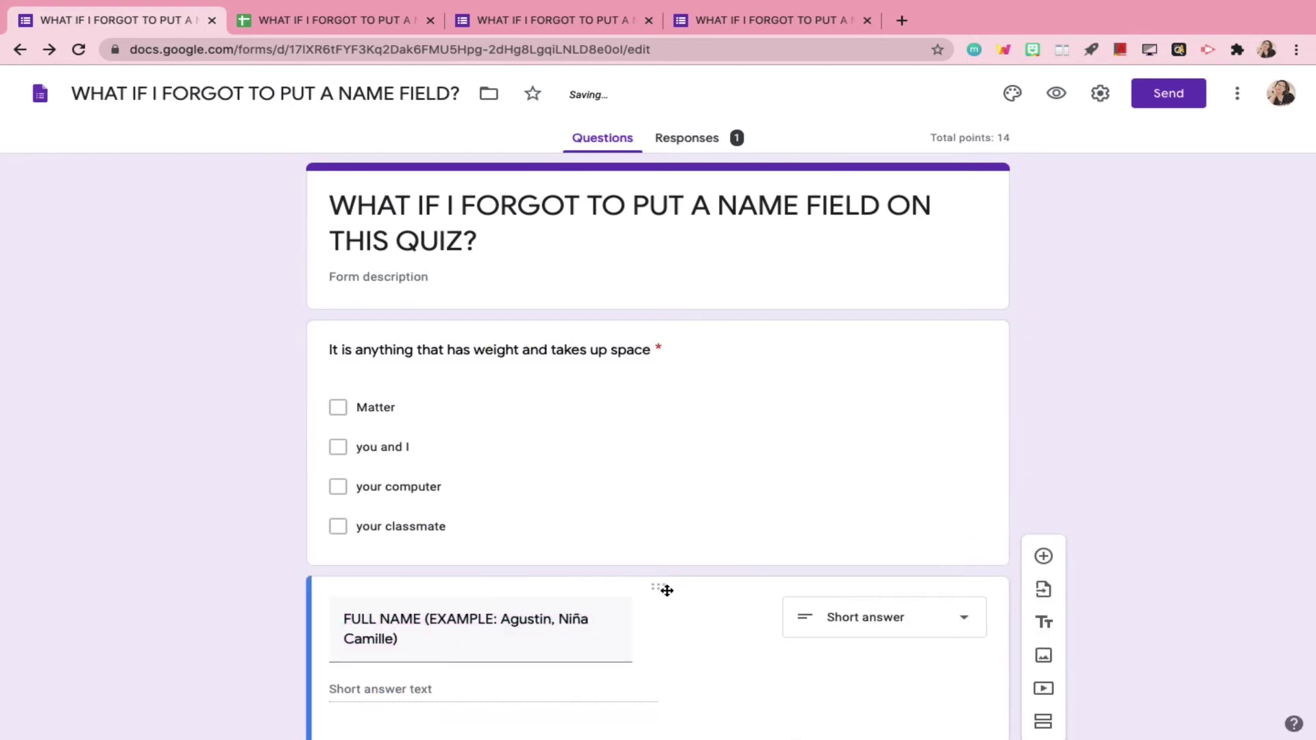
left_click_drag(666, 590, 672, 302)
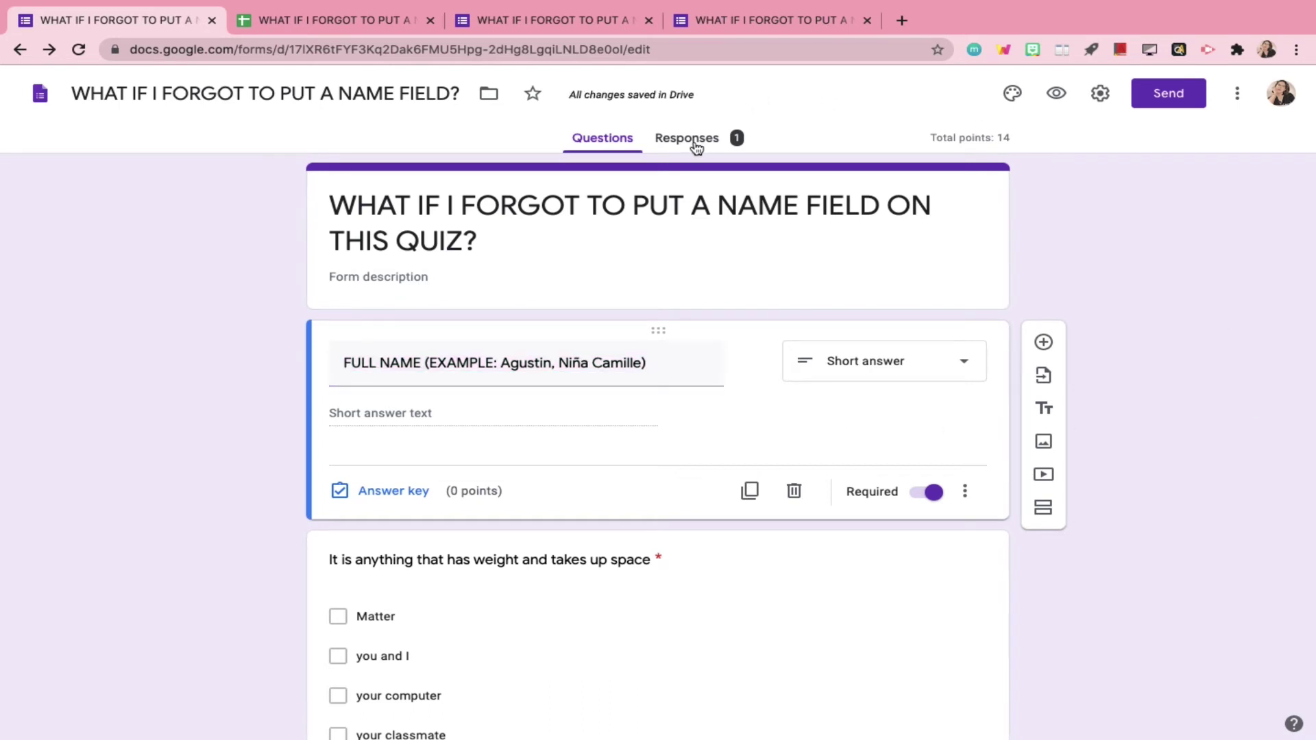
left_click(1046, 96)
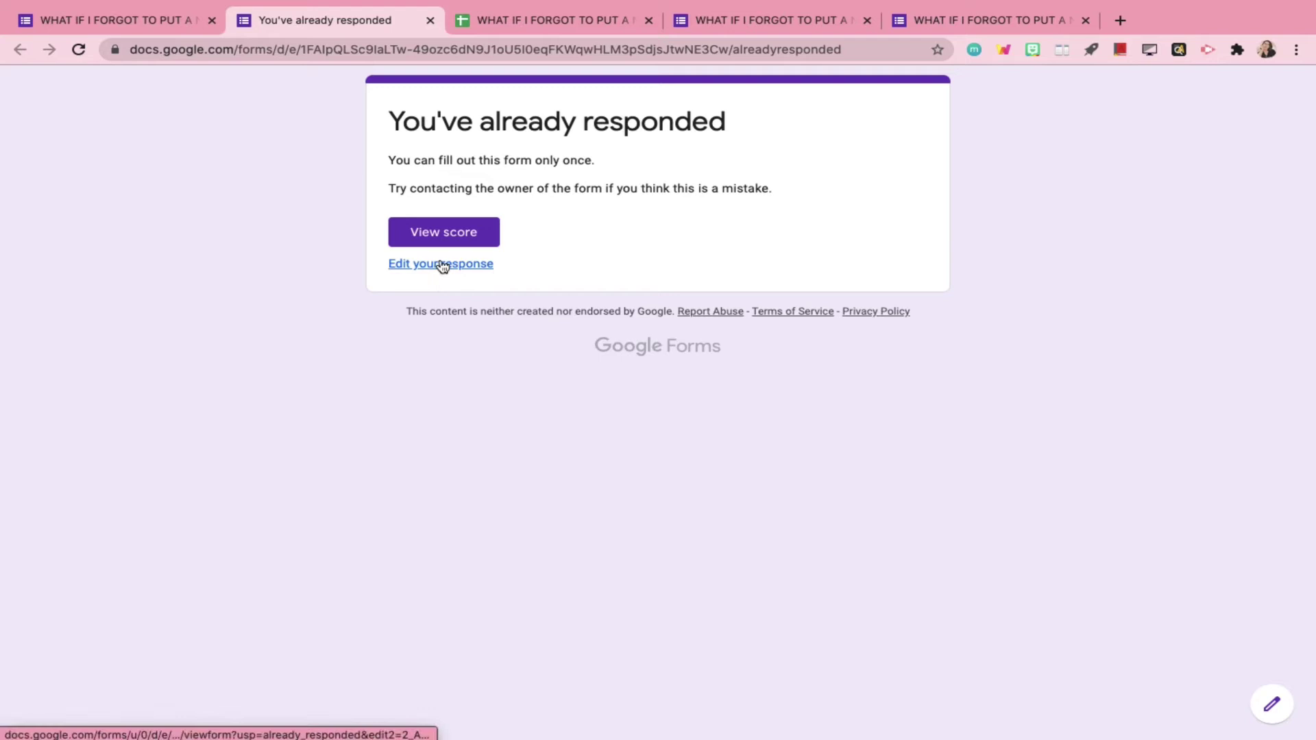
Reopen the earlier response, enter the student's full name, and resubmit it
left_click(441, 264)
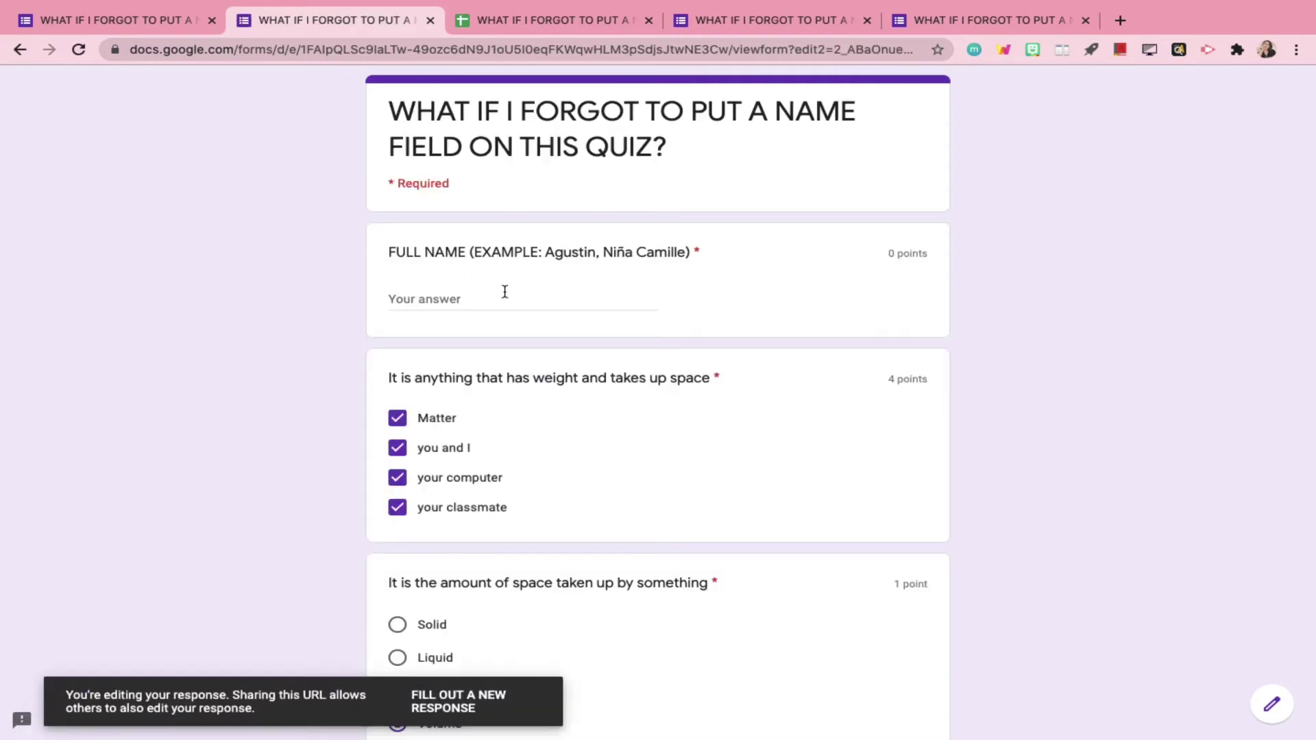
left_click(504, 292)
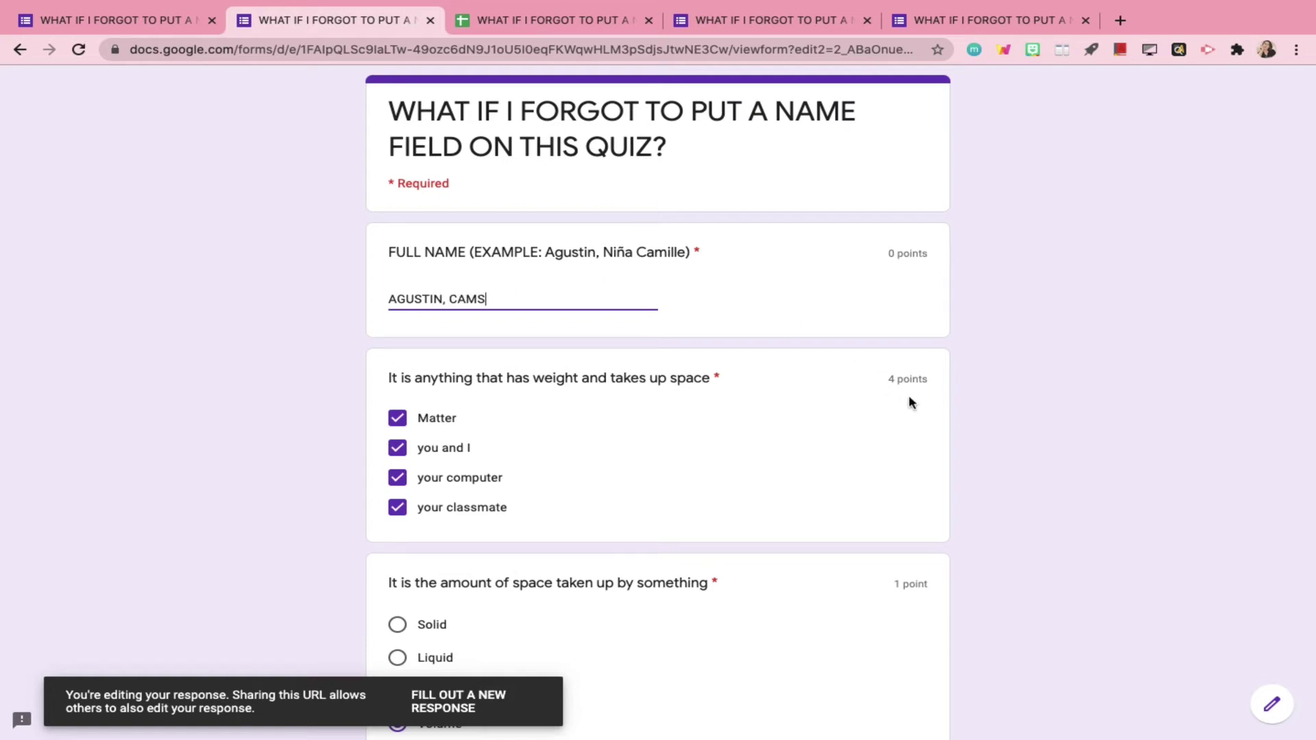
left_click(1076, 586)
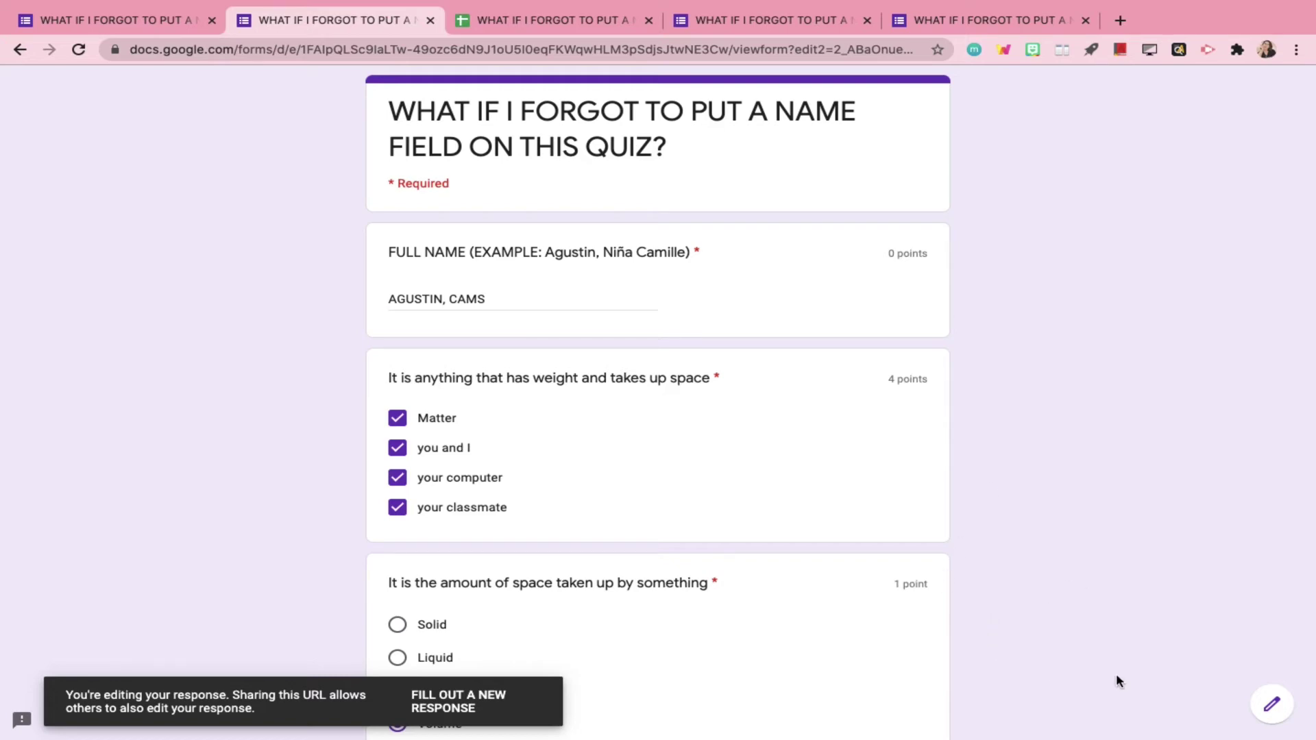
scroll(1116, 680, "down", 20)
scroll(1118, 639, "down", 3)
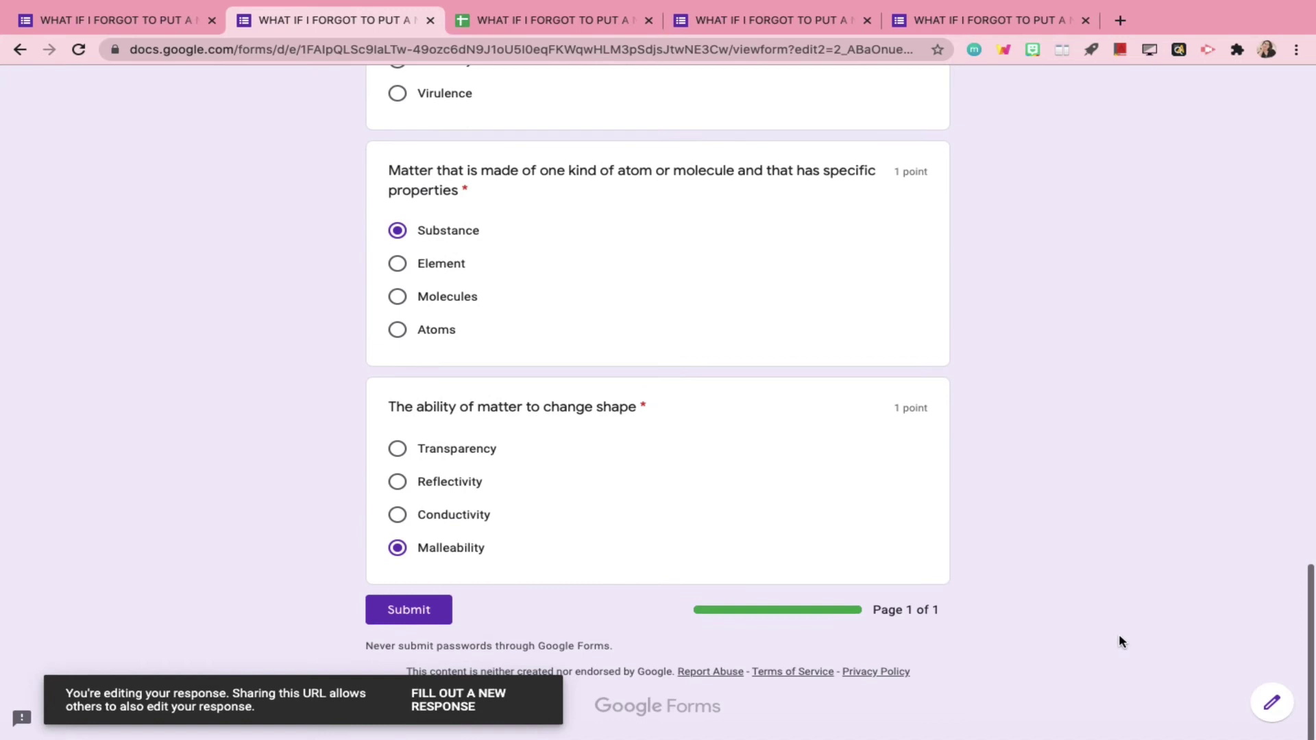
left_click(423, 617)
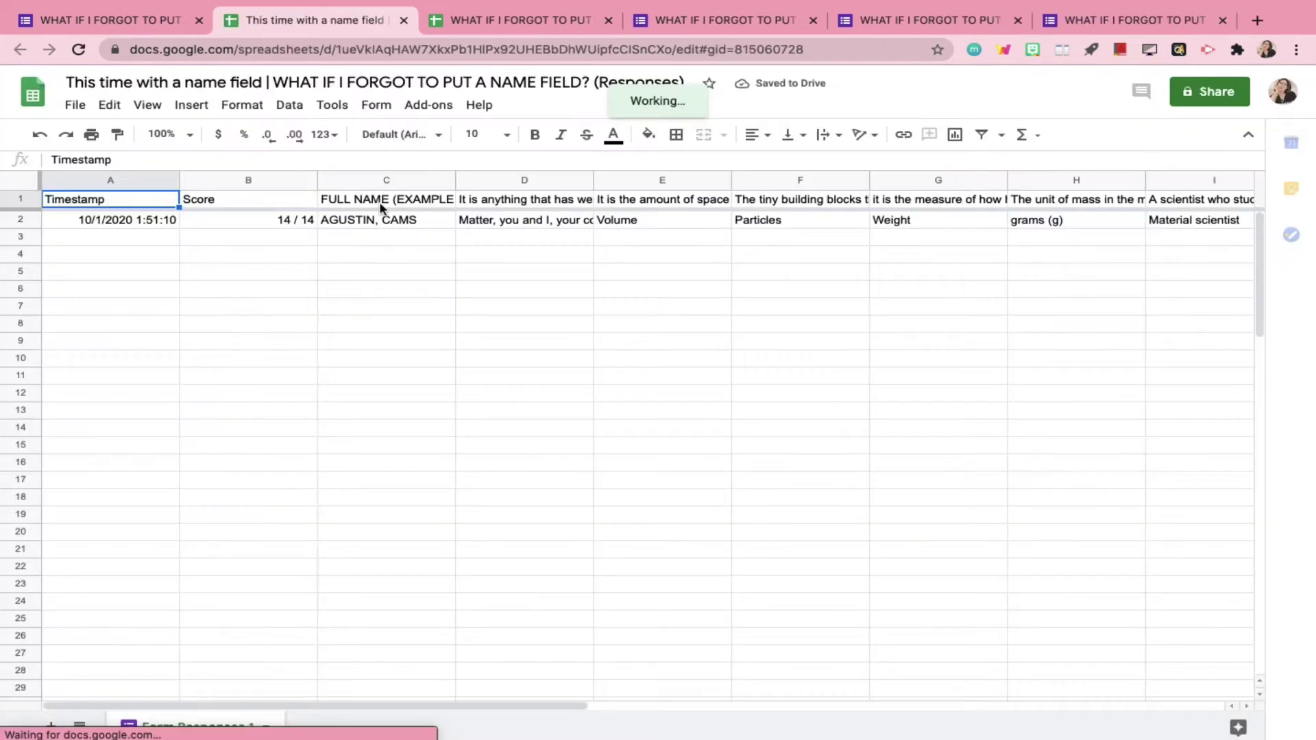
Inspect cell C2 and the whole FULL NAME column C in the responses sheet
left_click(379, 220)
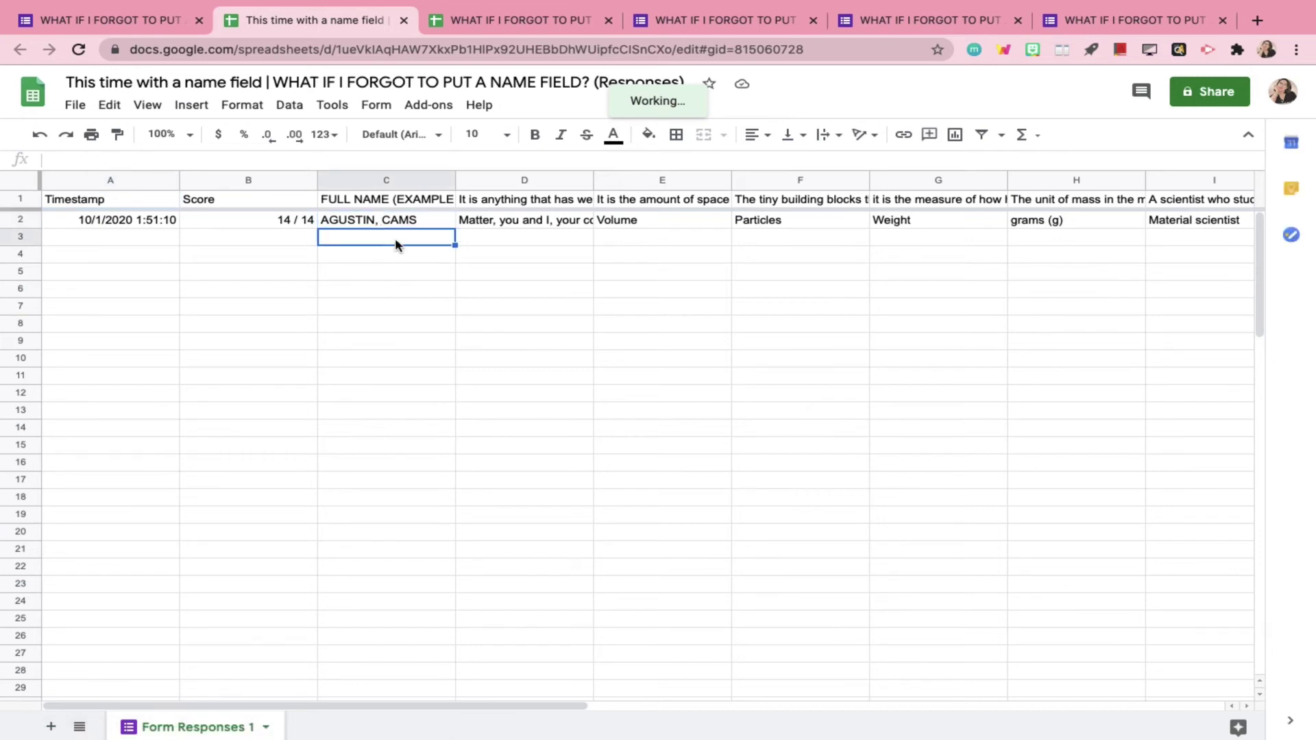
left_click(370, 222)
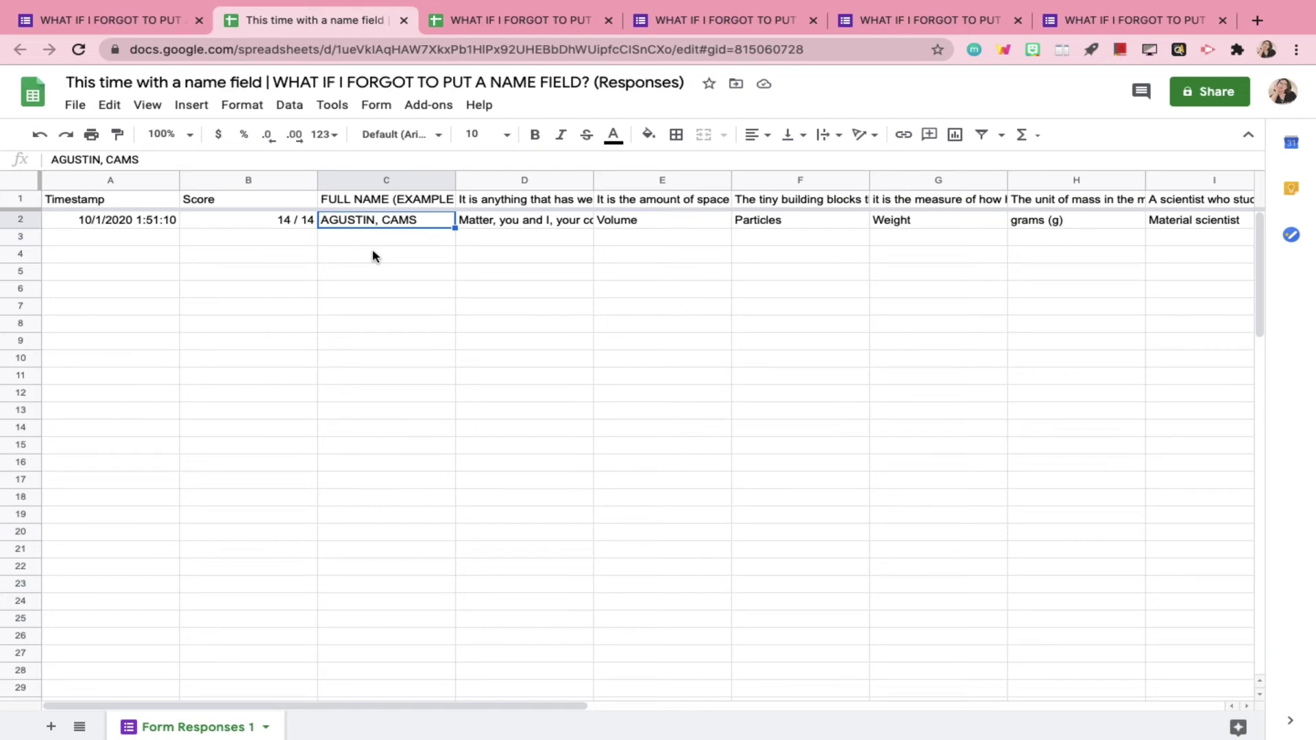
left_click(434, 180)
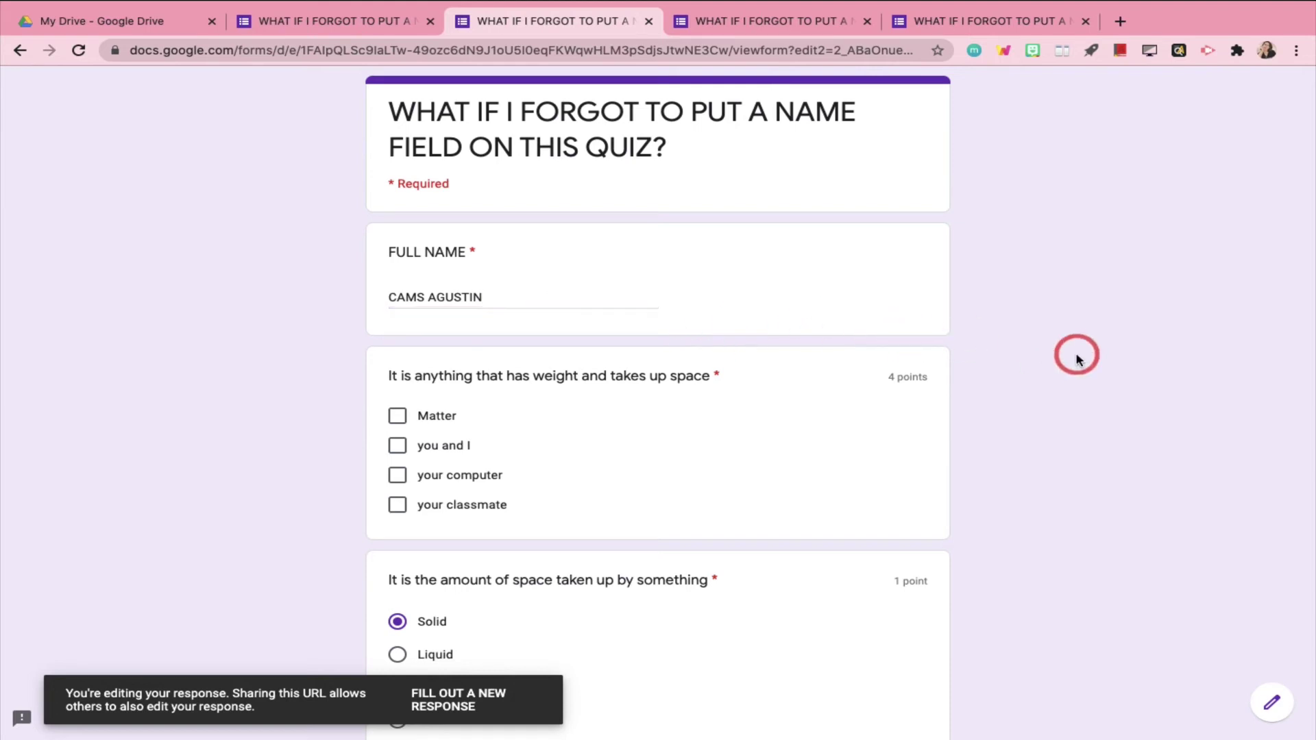
Tick you and I, your computer and your classmate, then resubmit the edited response
scroll(1077, 358, "down", 5)
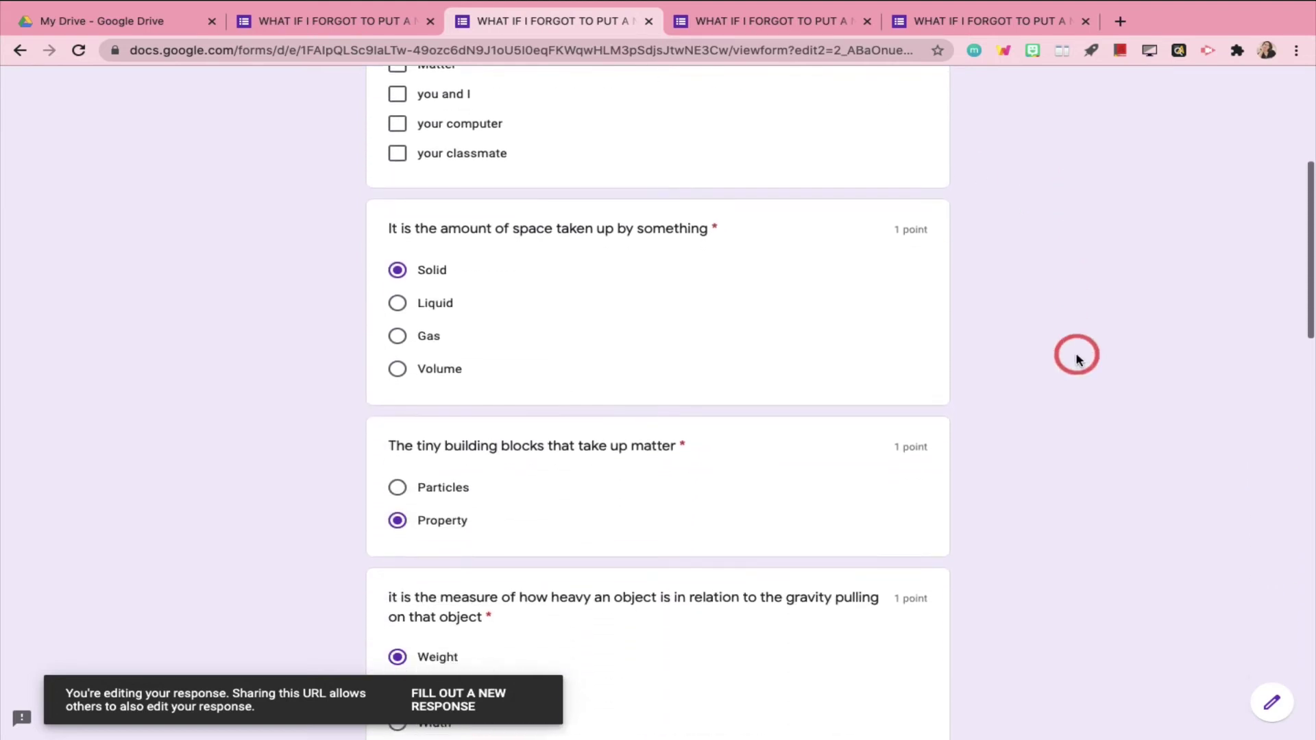
scroll(1076, 357, "up", 5)
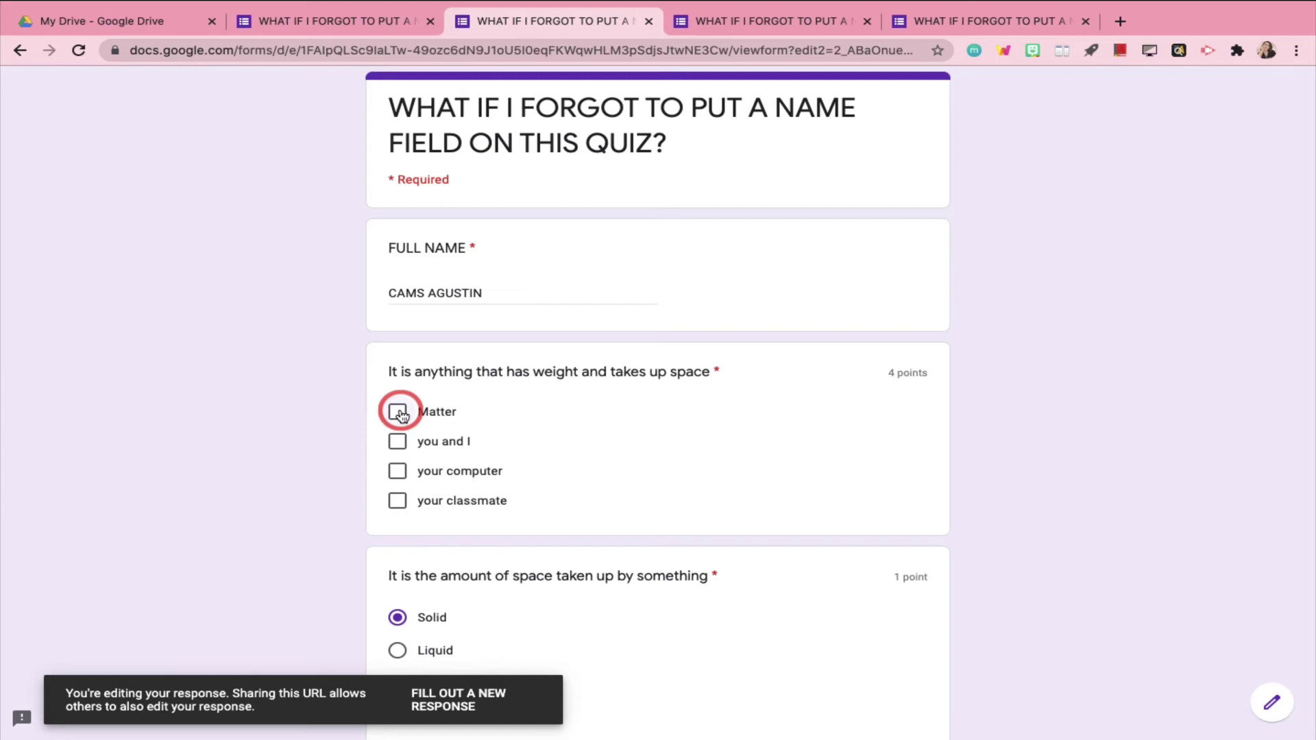
left_click(398, 441)
left_click(397, 471)
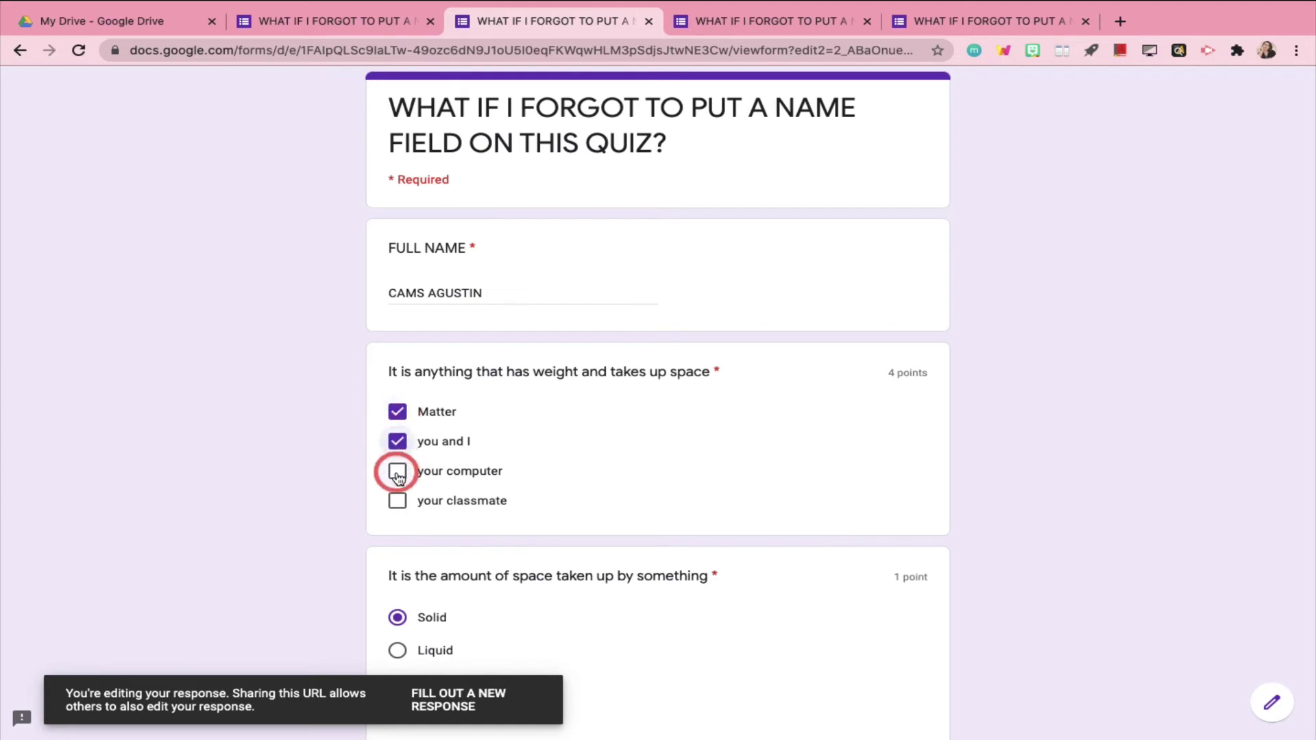
left_click(399, 500)
scroll(399, 495, "down", 7)
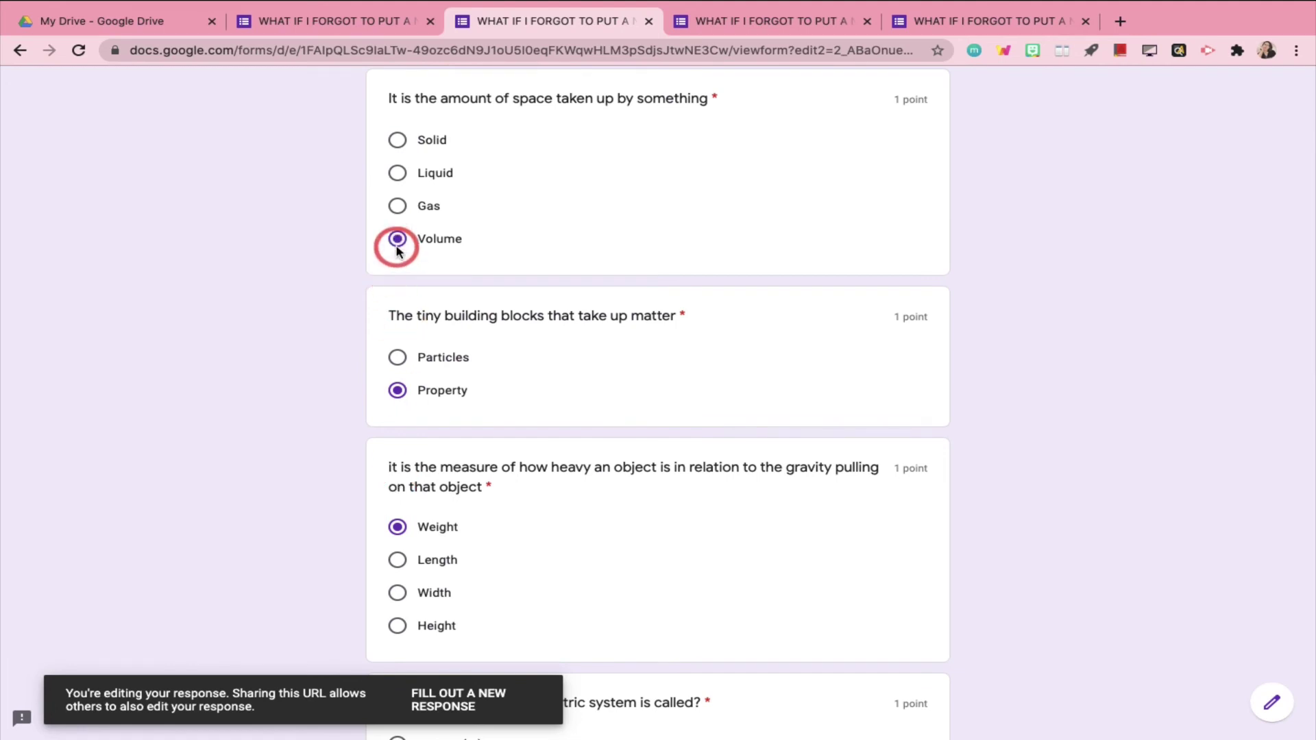
scroll(396, 251, "down", 3)
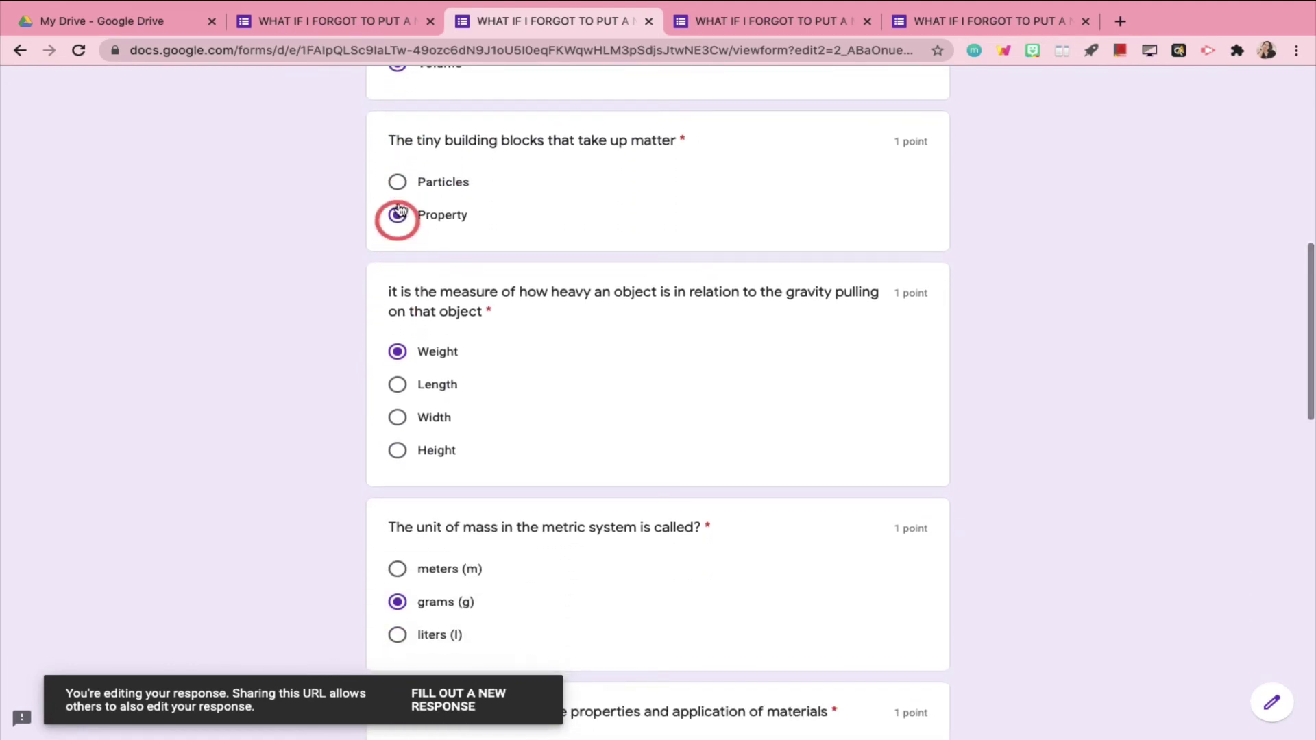
scroll(397, 182, "down", 12)
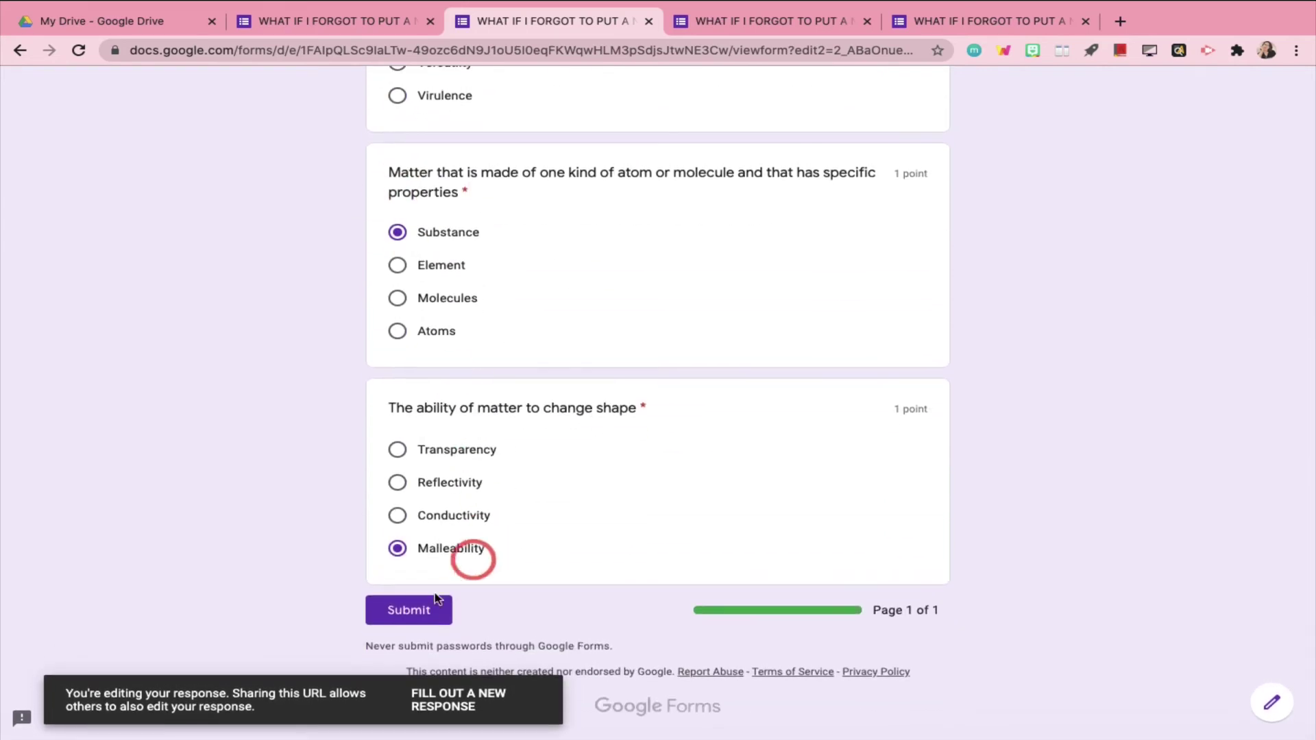
left_click(410, 605)
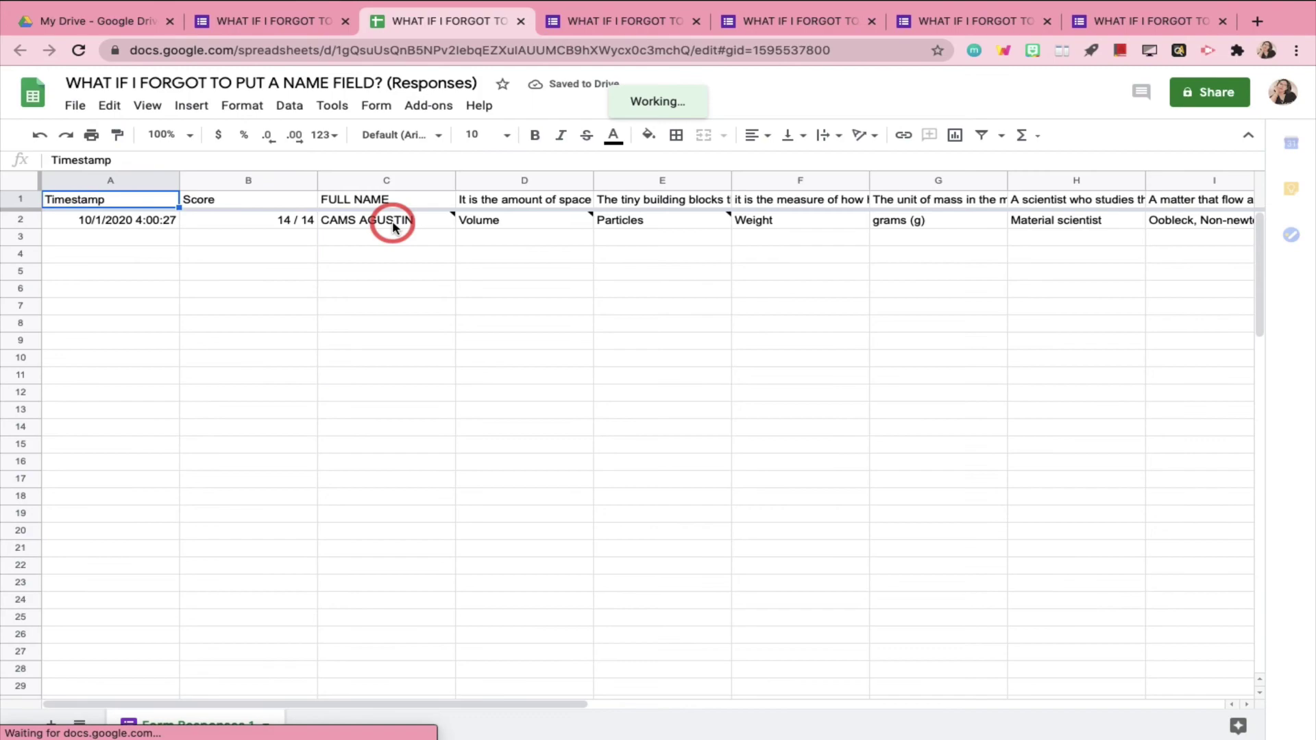
mouse_move(392, 228)
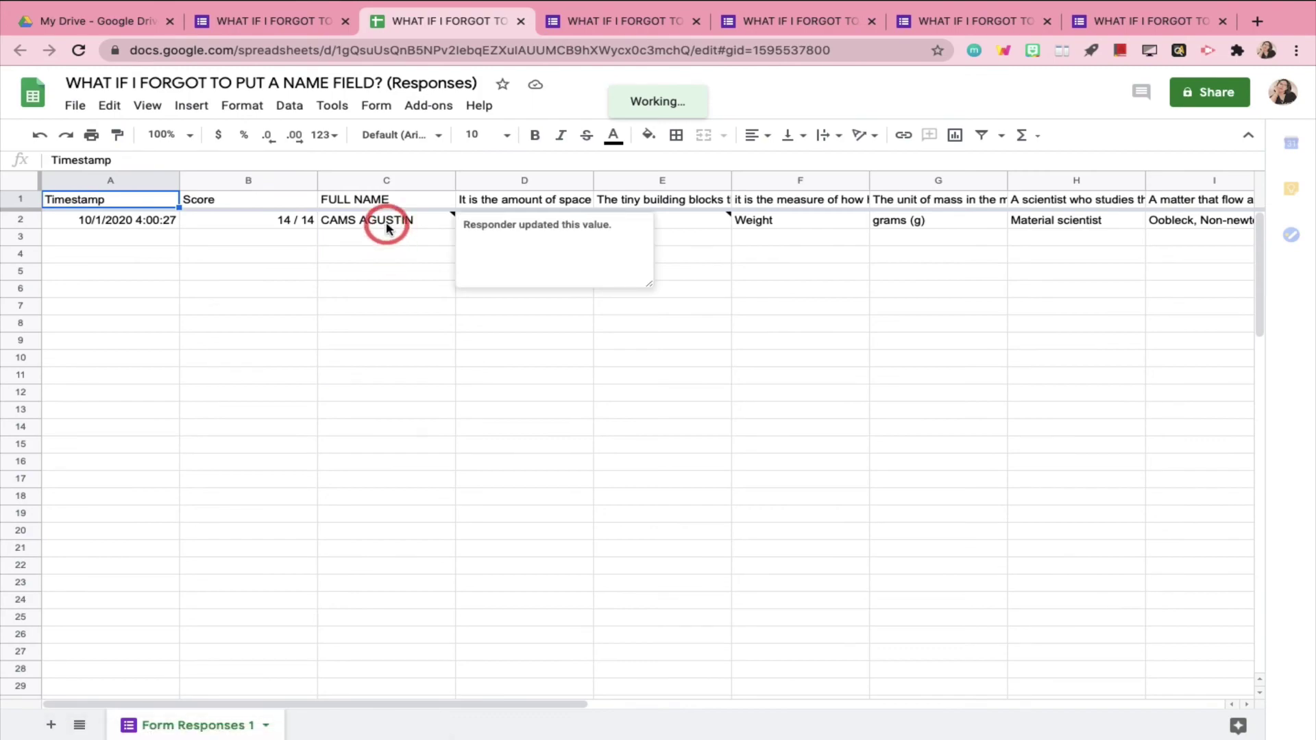
left_click(387, 229)
key("Right")
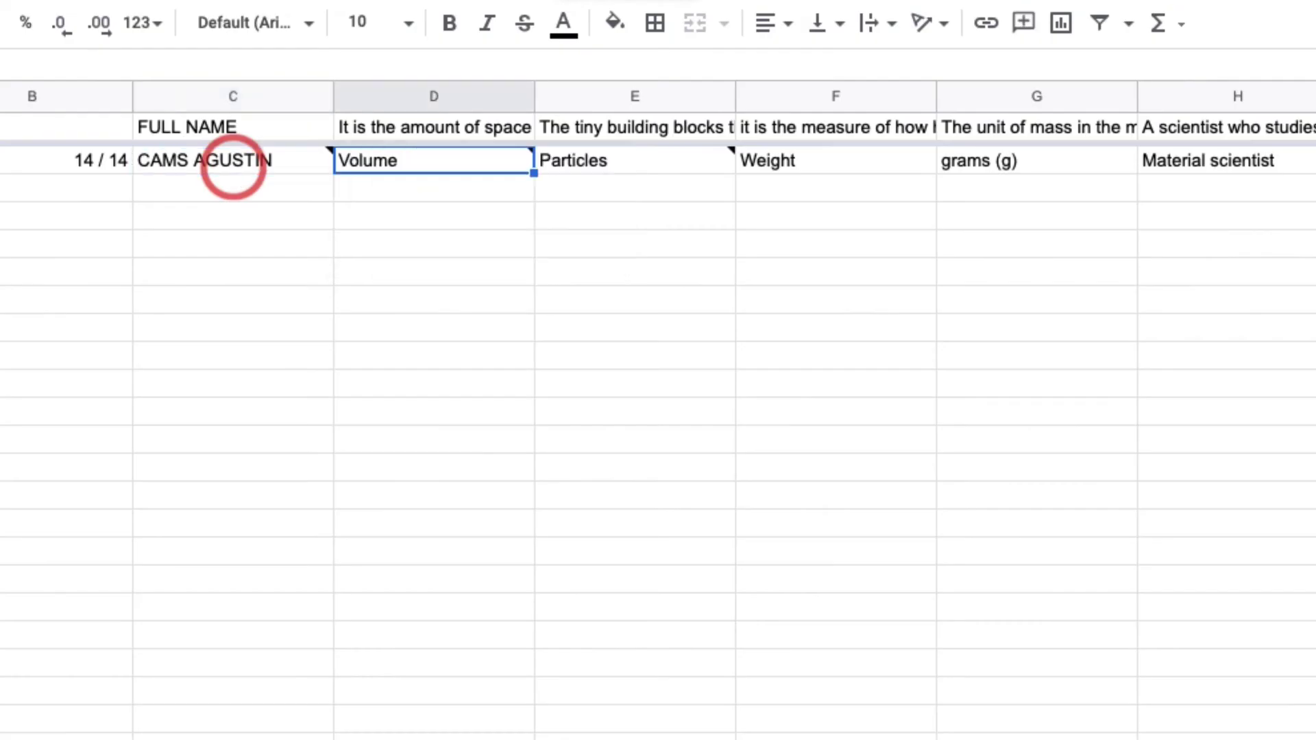
key("Right")
key("Right")
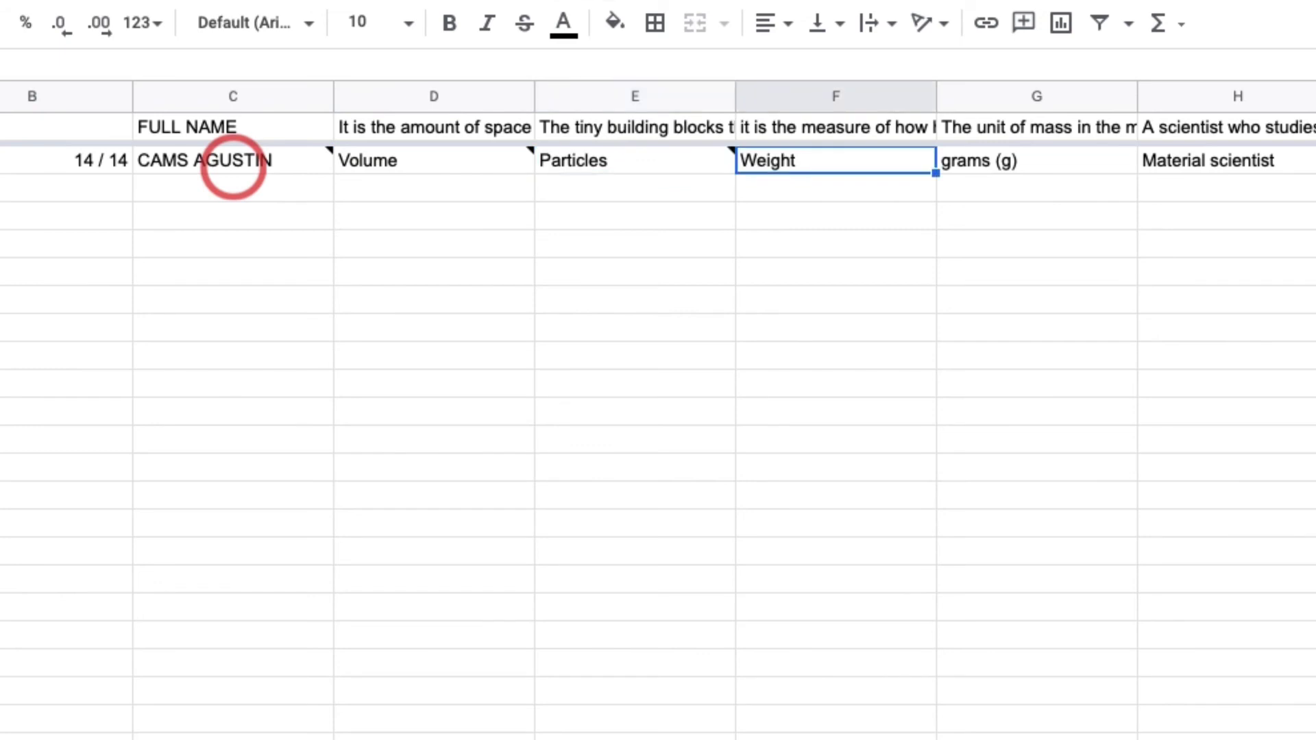
key("Right")
key("Left")
key("Left")
key("Left")
key("Left")
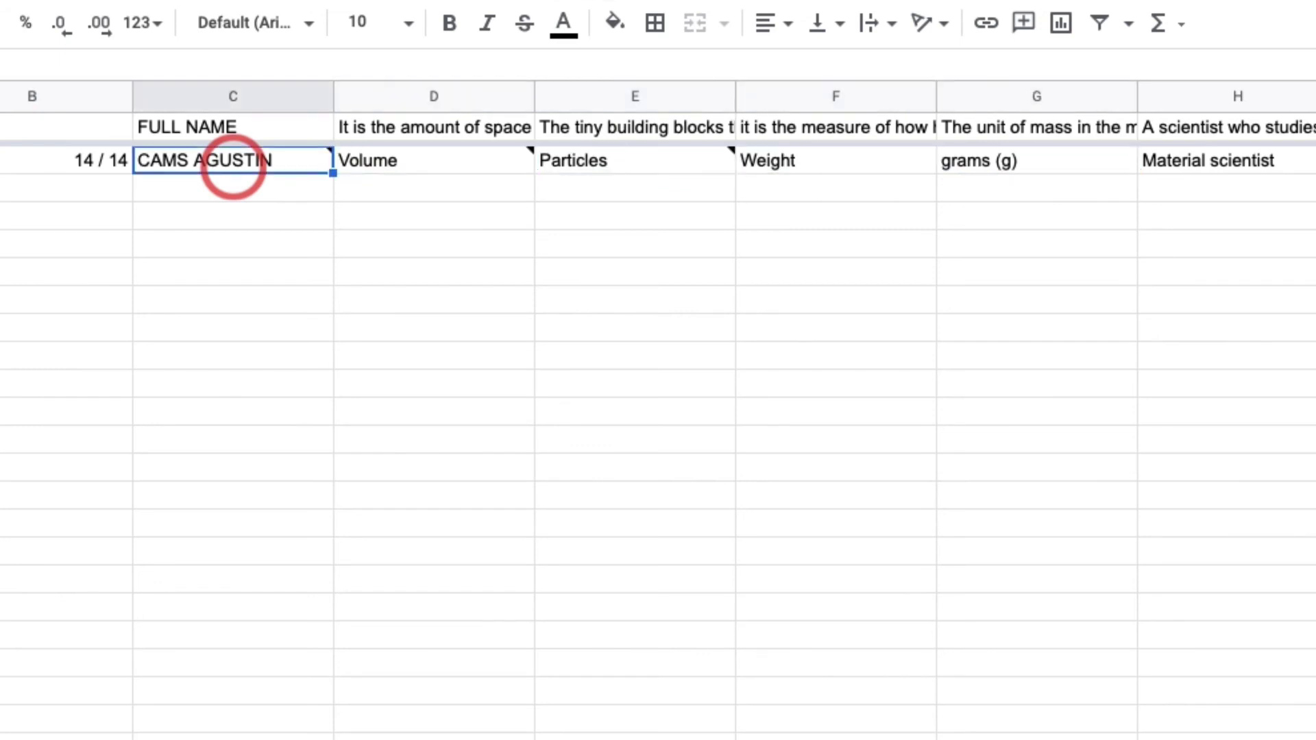
key("Right")
key("Right")
key("Right")
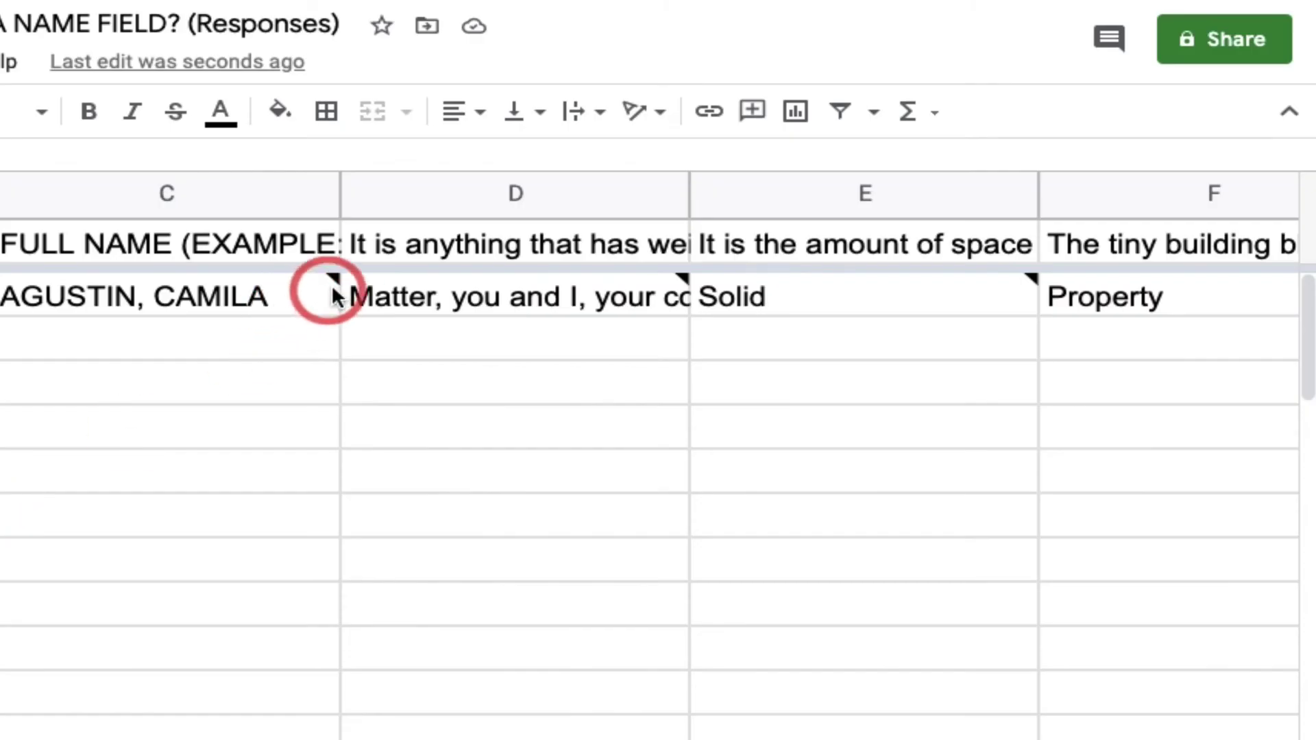
Highlight the 'Responder updated this value.' note on the full-name cell C2
mouse_move(333, 293)
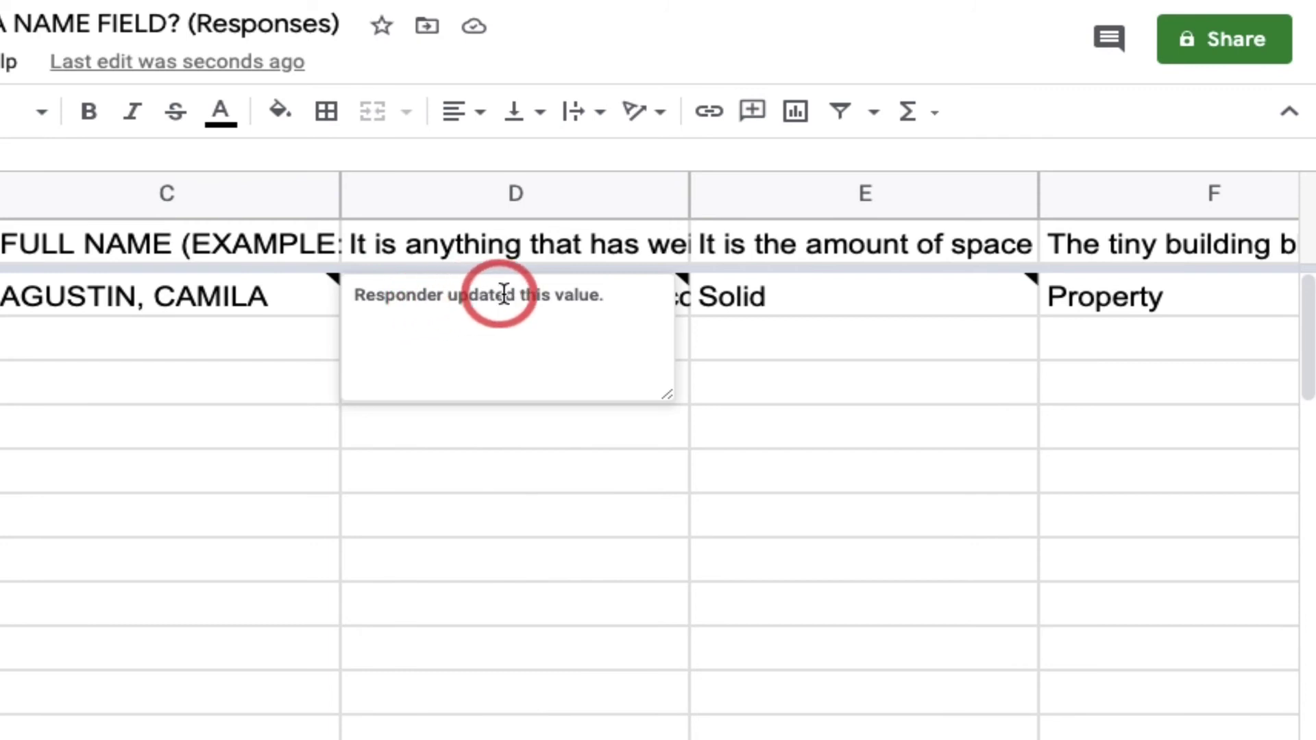
left_click_drag(605, 296, 515, 281)
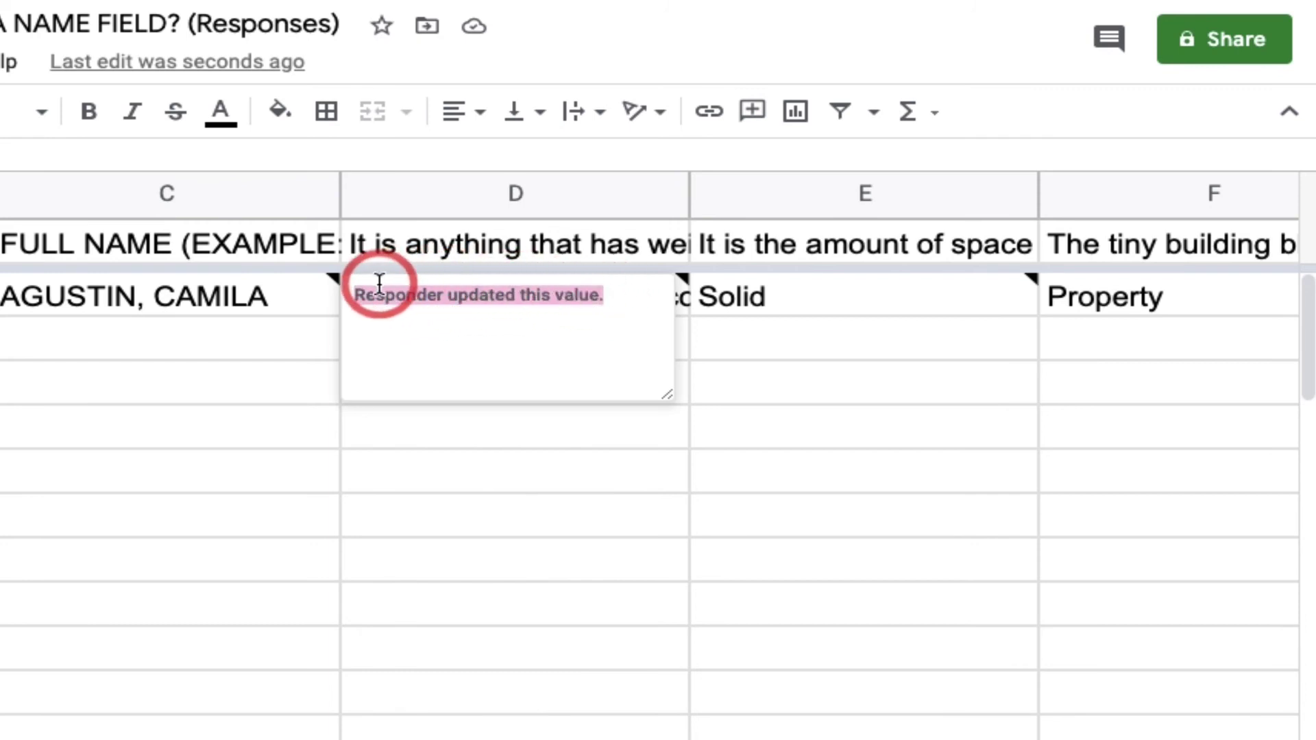
left_click_drag(385, 294, 358, 309)
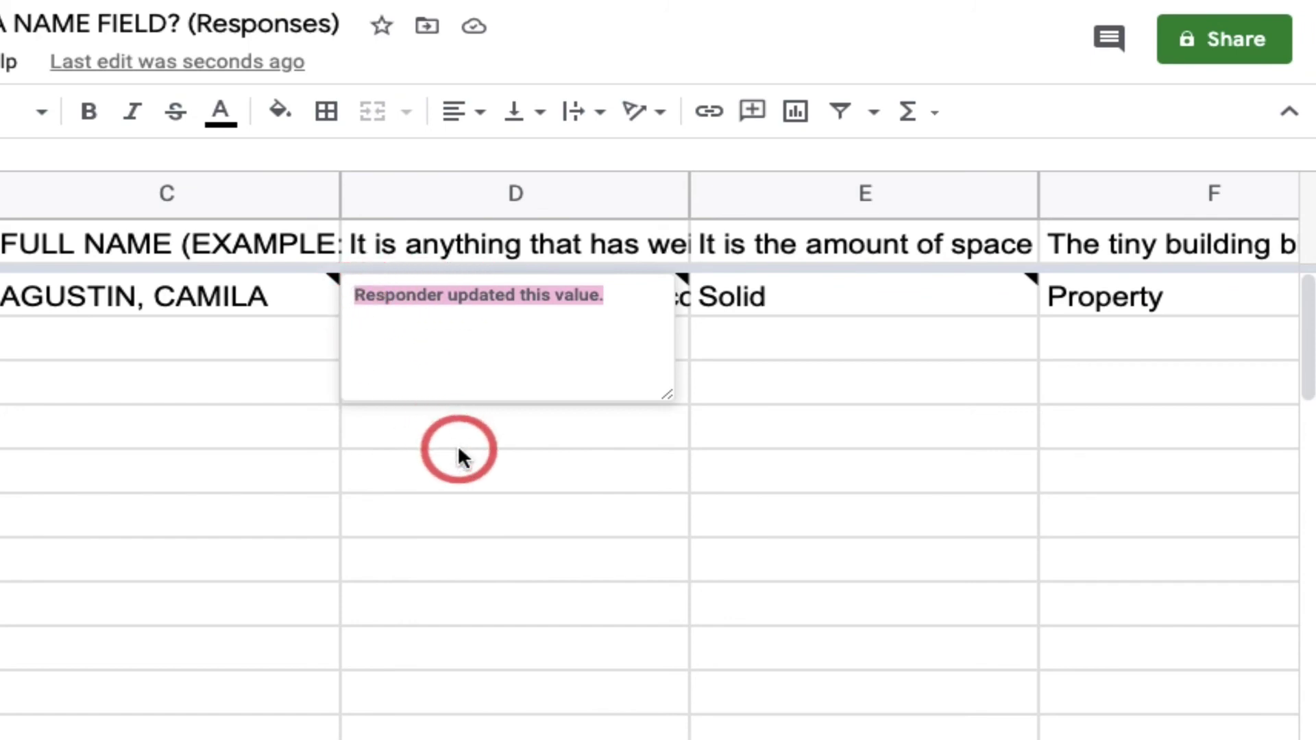
left_click(629, 473)
Open and highlight the update notes on the answer cells D2 and E2
left_click(597, 291)
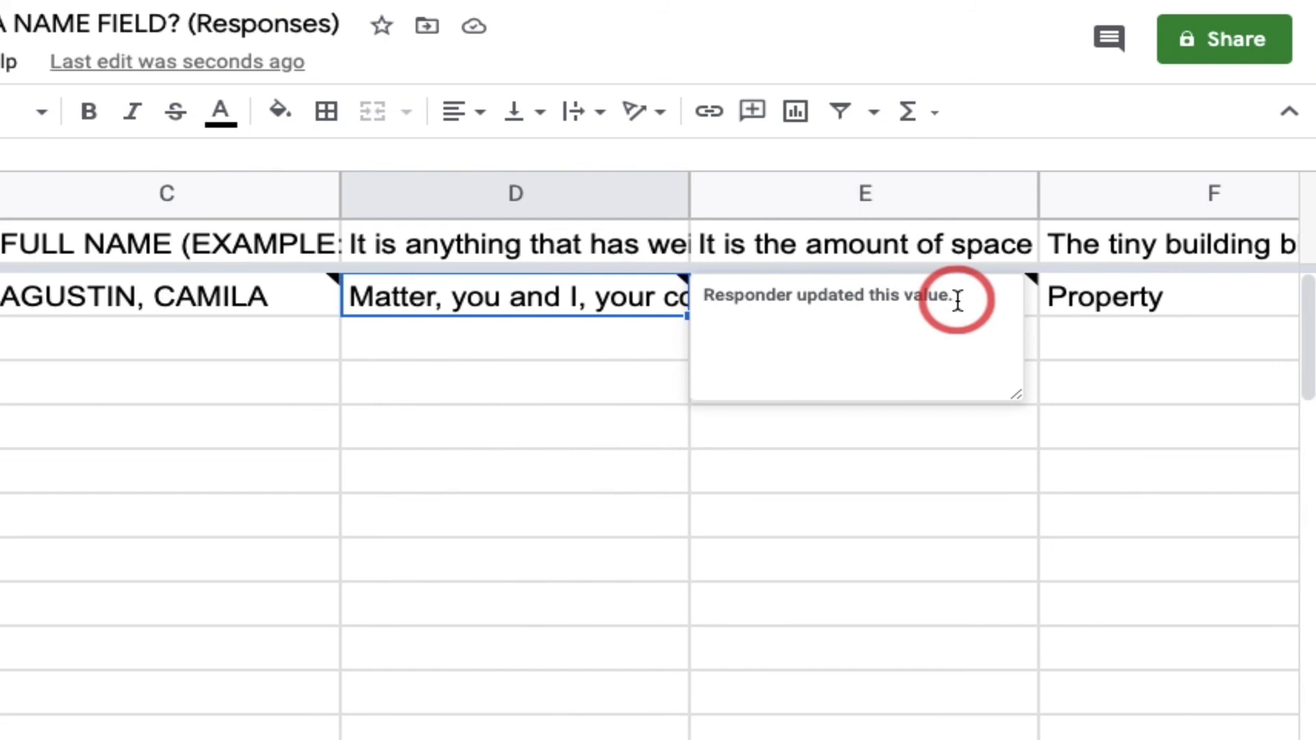
left_click(942, 431)
left_click(795, 295)
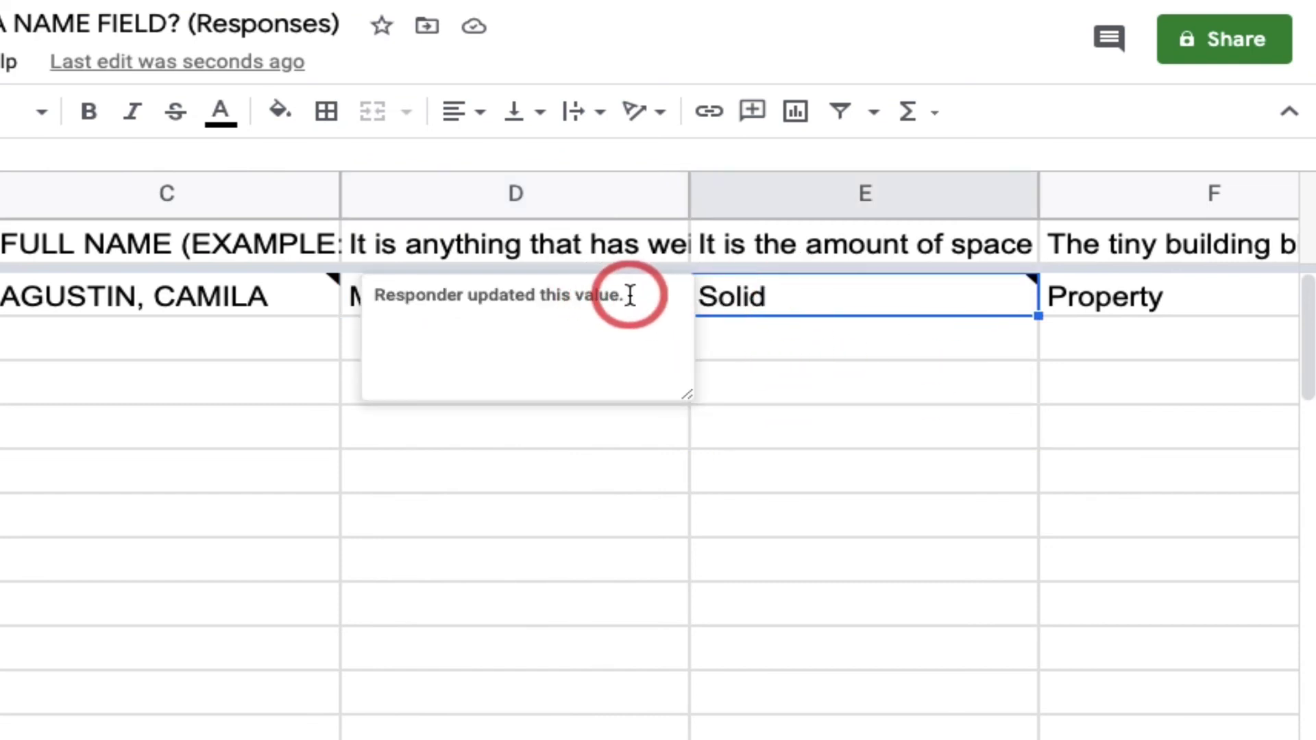
left_click_drag(623, 300, 355, 303)
key("Escape")
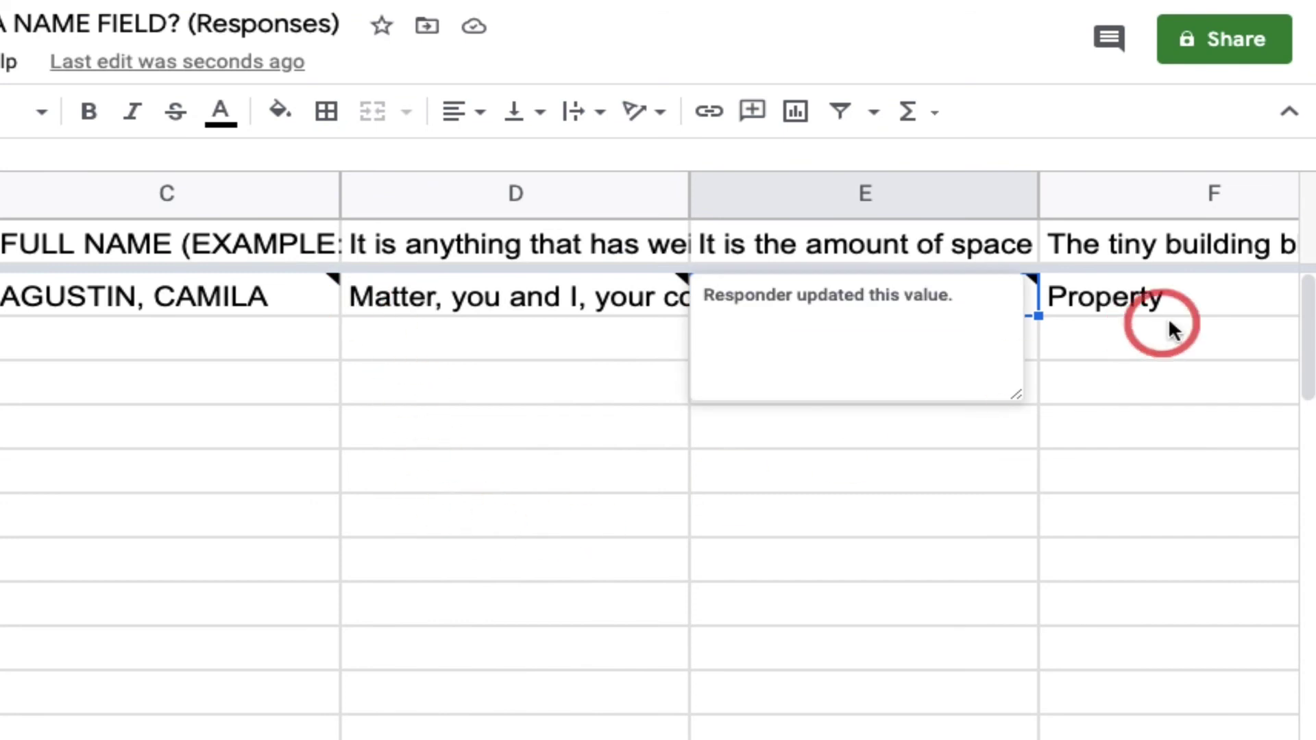
left_click(1178, 295)
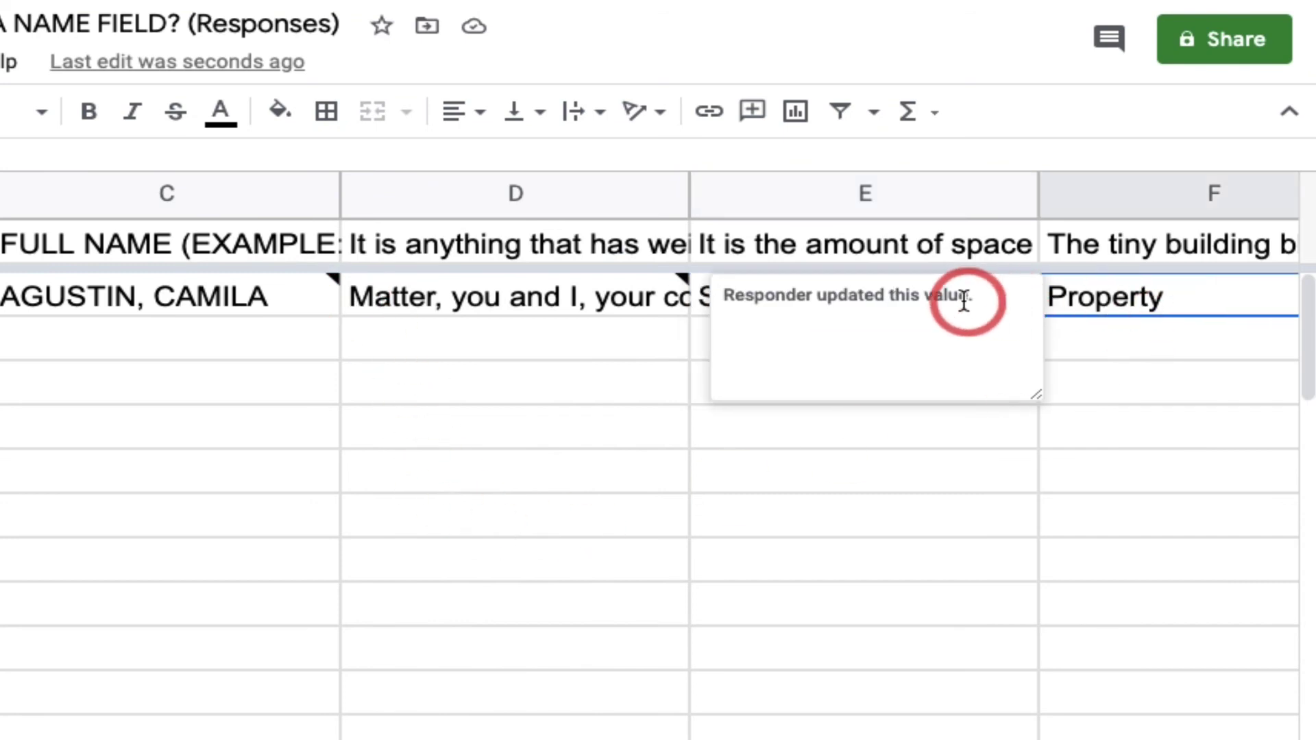
left_click_drag(968, 300, 651, 518)
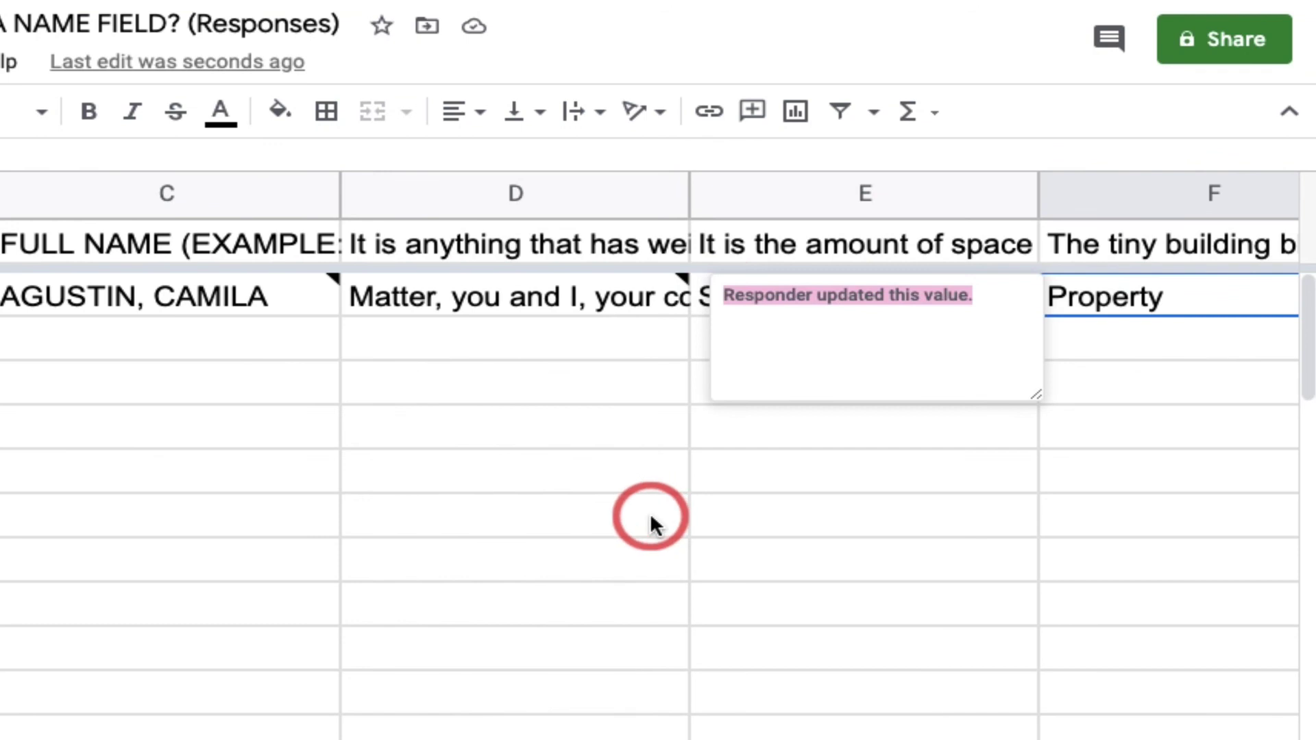